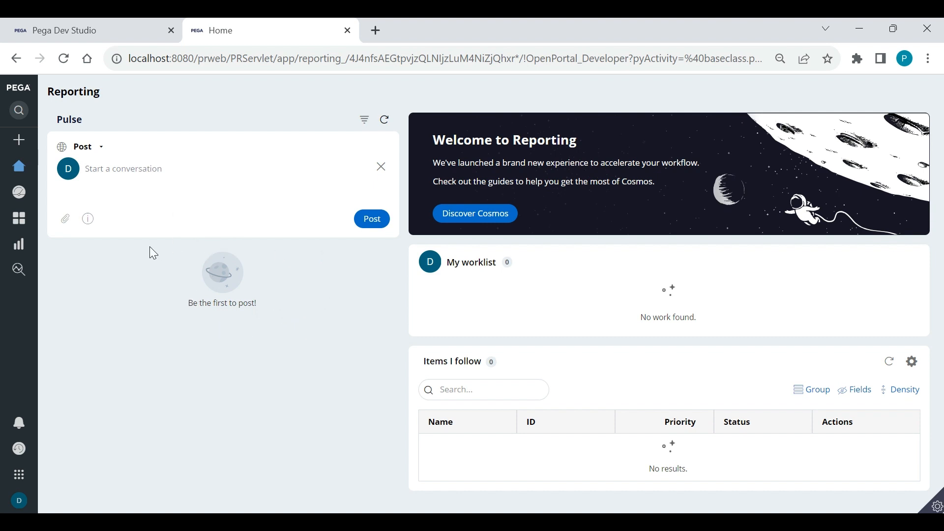
Expand the Create list to show the case types available, including Reporting
click(31, 145)
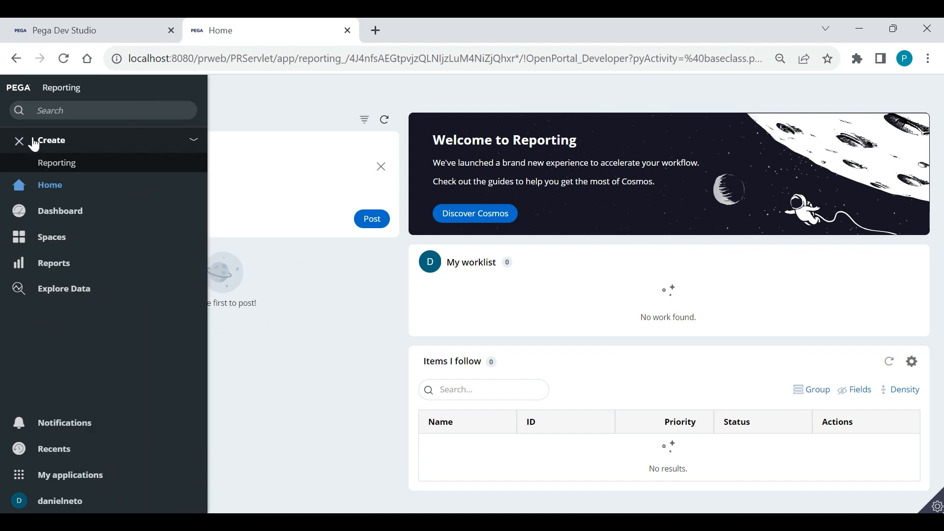
Create a new Reporting case, keeping the default label Reporting
click(69, 169)
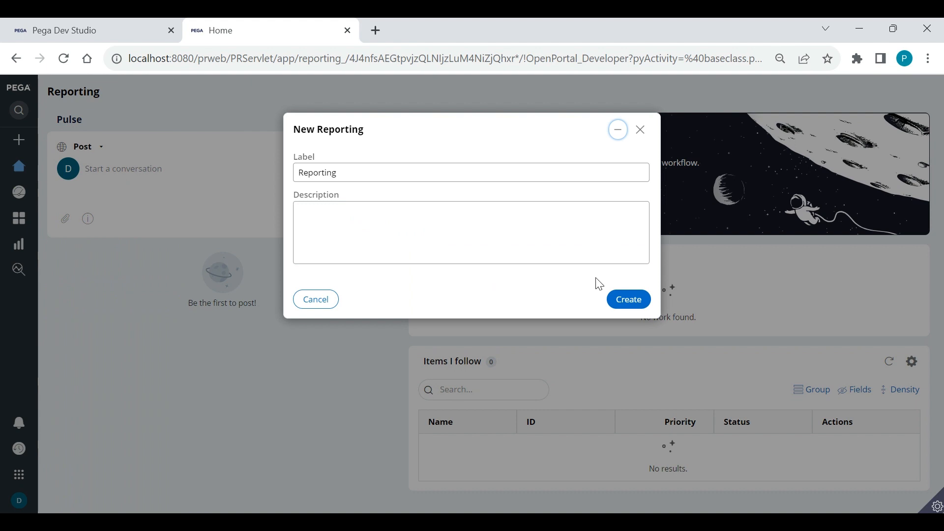
click(627, 300)
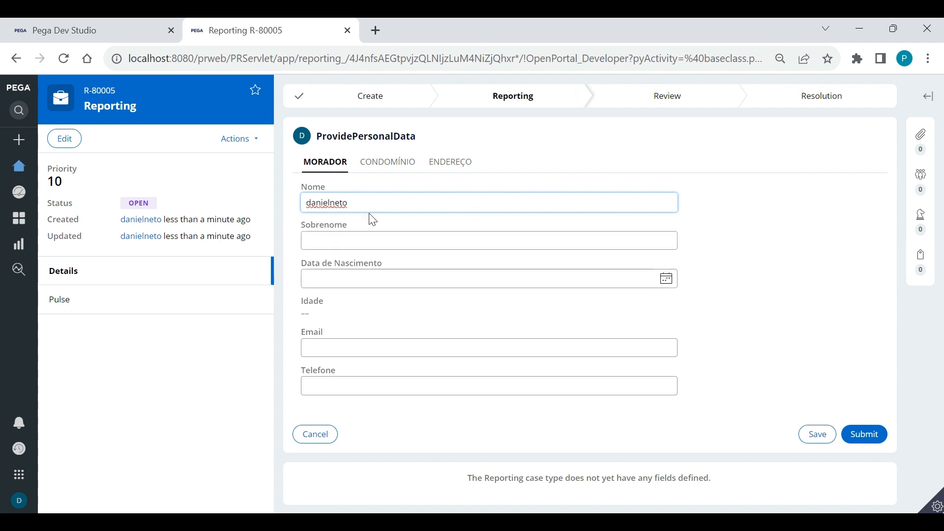
drag(361, 203, 313, 203)
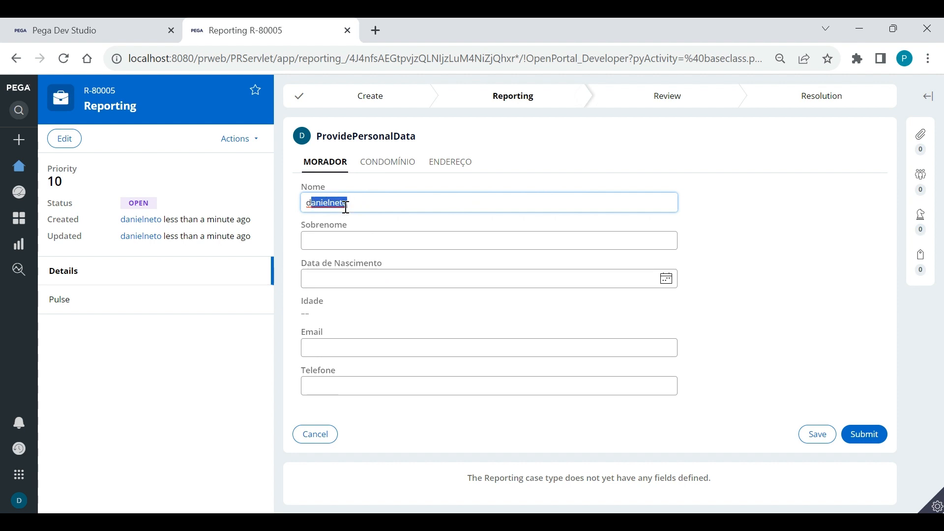
click(336, 237)
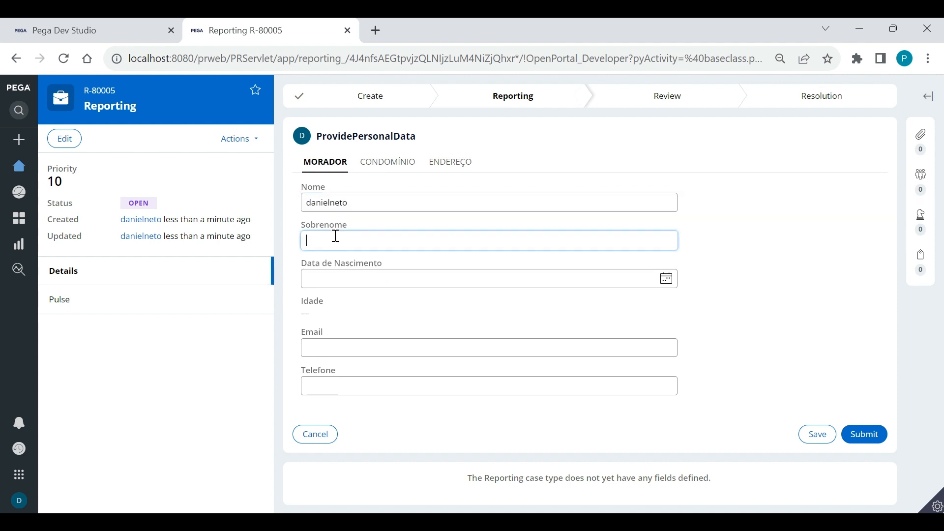
text(Almeida)
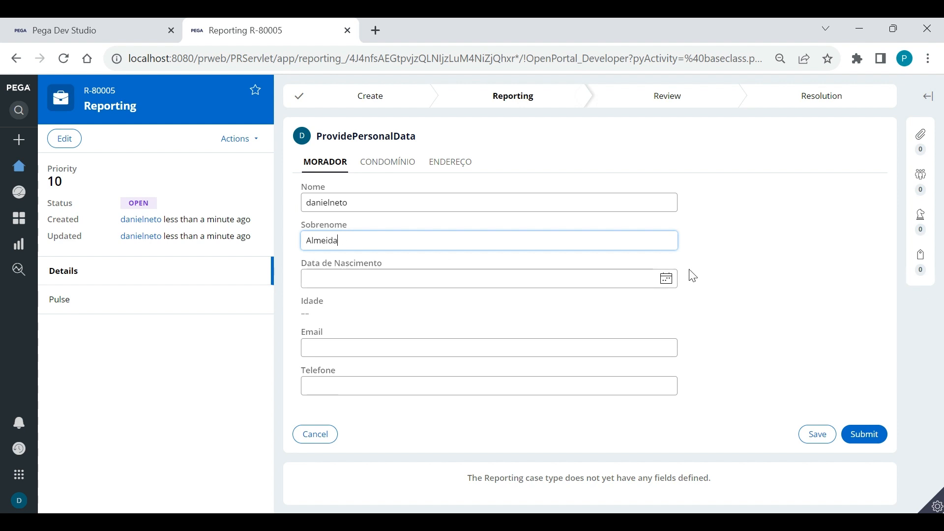
click(613, 277)
text(01/)
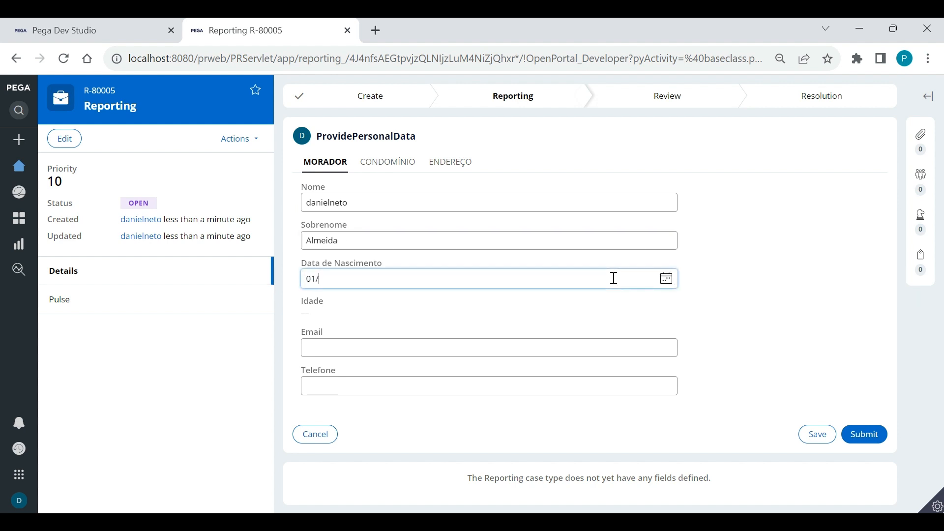
text(07/1998)
click(704, 323)
click(415, 347)
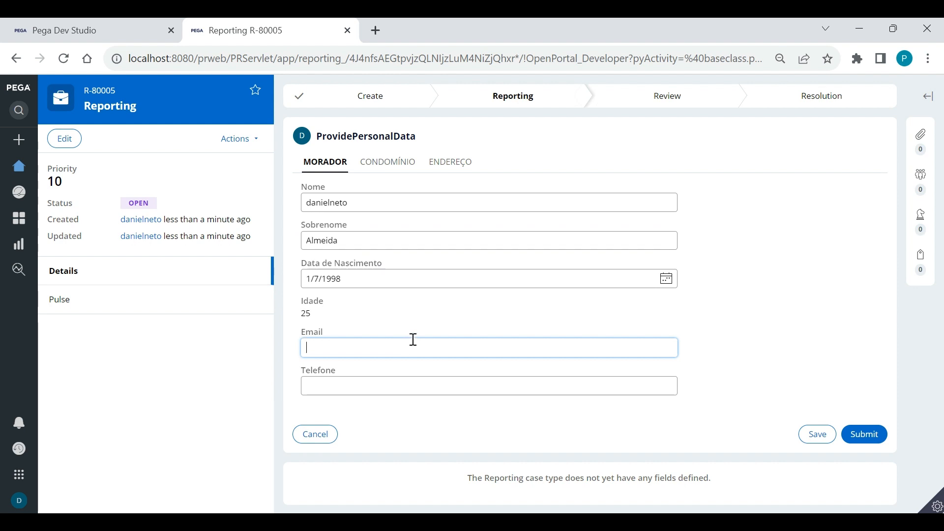
text(teste@teste.com)
click(352, 386)
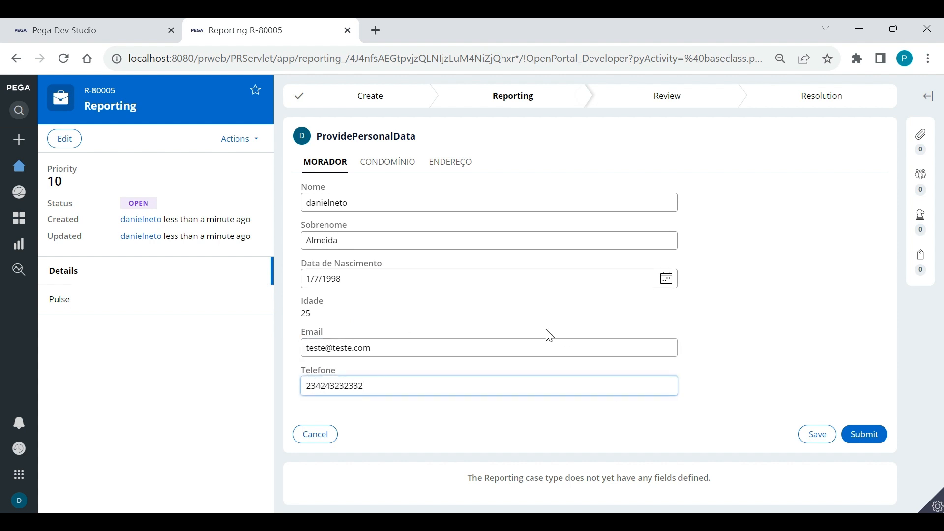
click(388, 164)
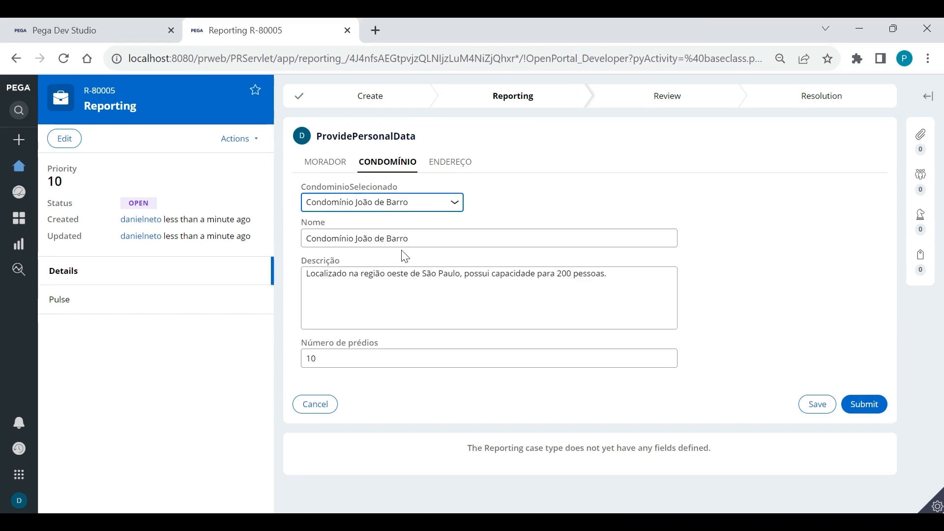
Fill the ENDEREÇO section by looking up the address from the postal code and adding the house number
click(622, 280)
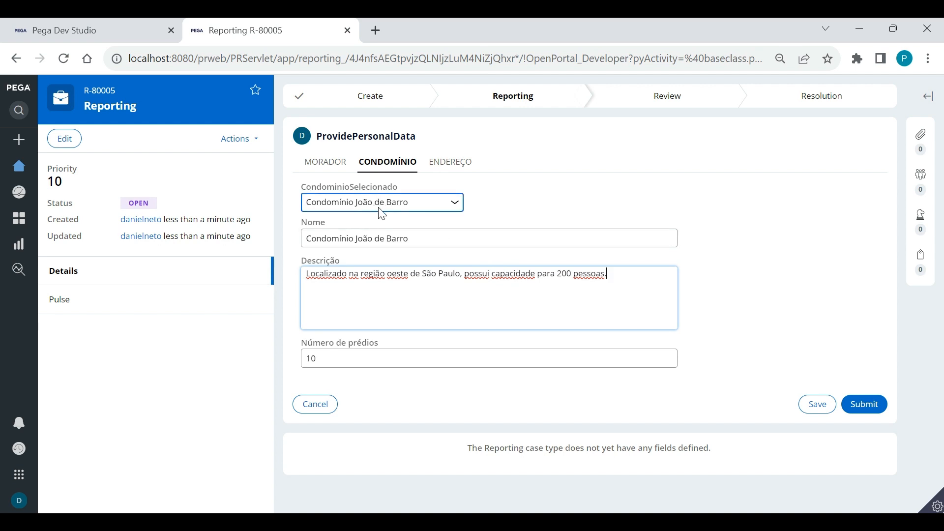
click(454, 164)
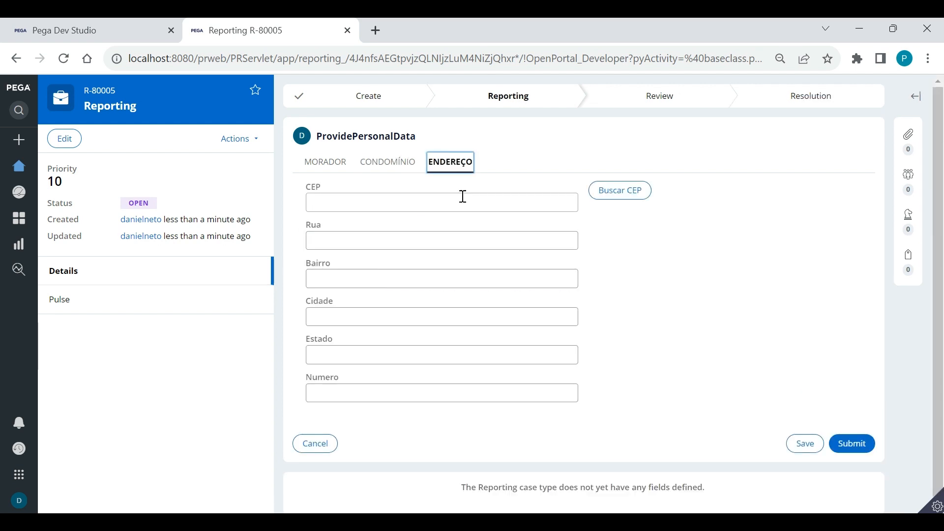
click(446, 201)
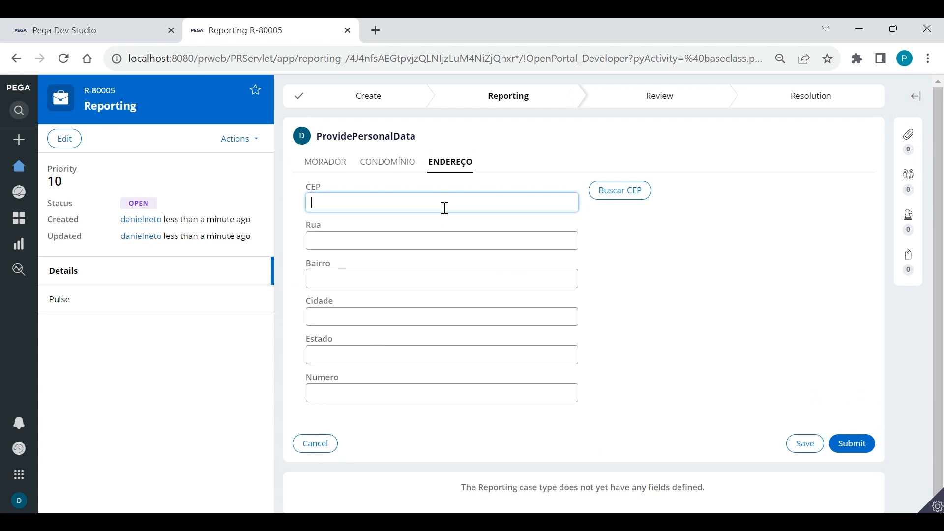
click(606, 197)
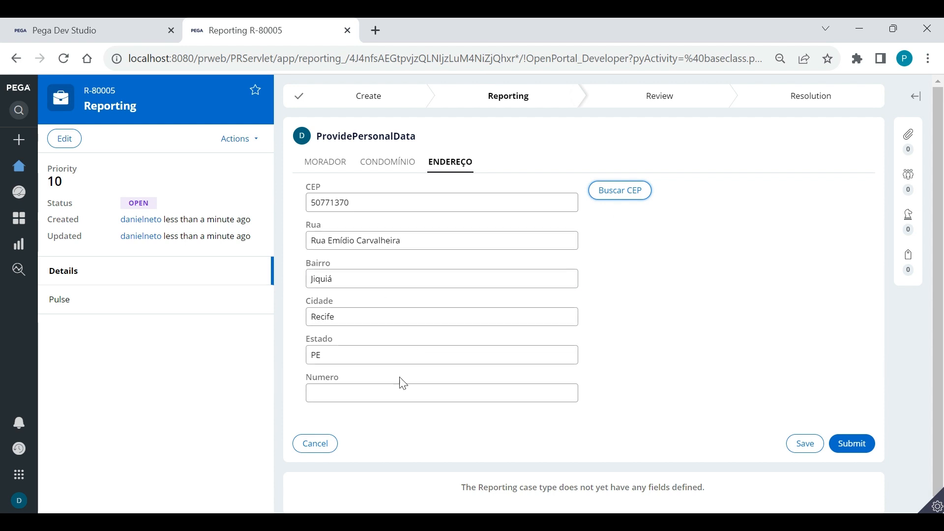
click(387, 390)
text(23)
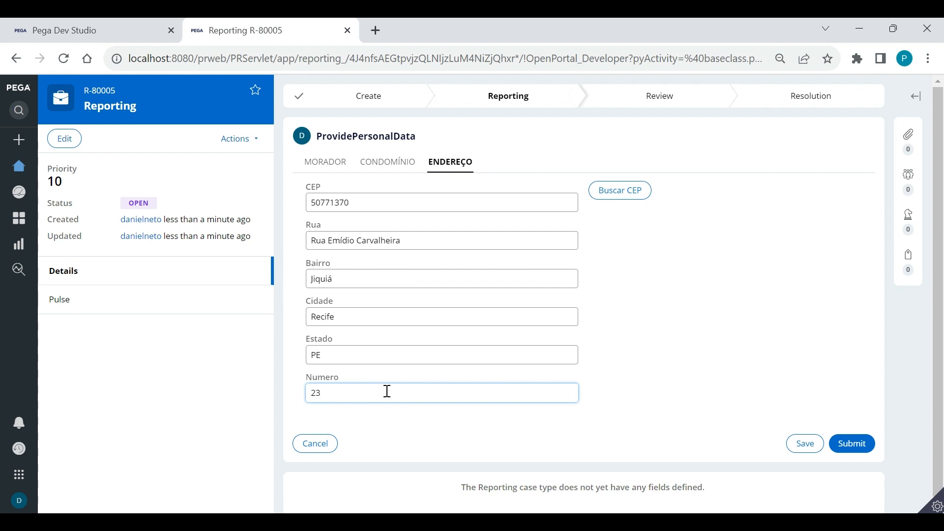
click(695, 363)
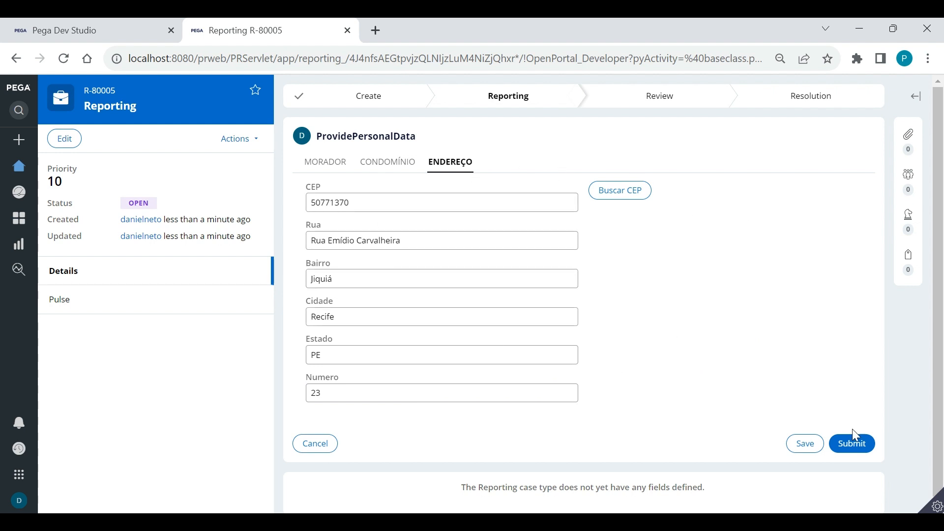
Submit personal data, then report 'Carro estacionado incorretamente.', start date 25 October 2023, category Estacionamento
click(851, 444)
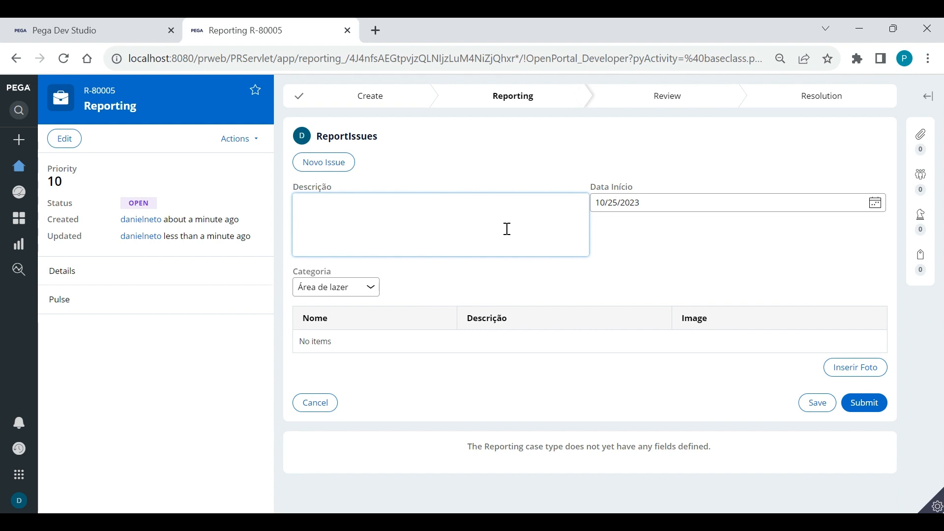
text(Carro estacionado incorretamente.)
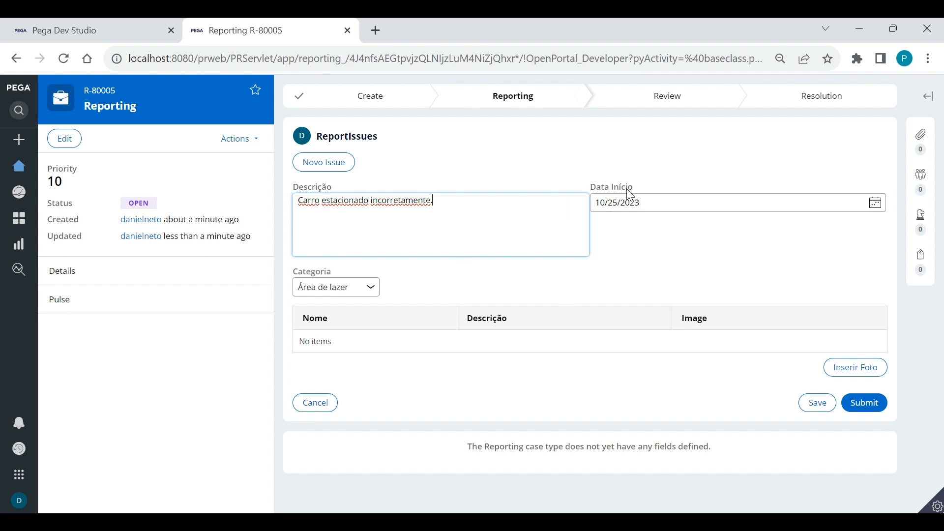
click(875, 203)
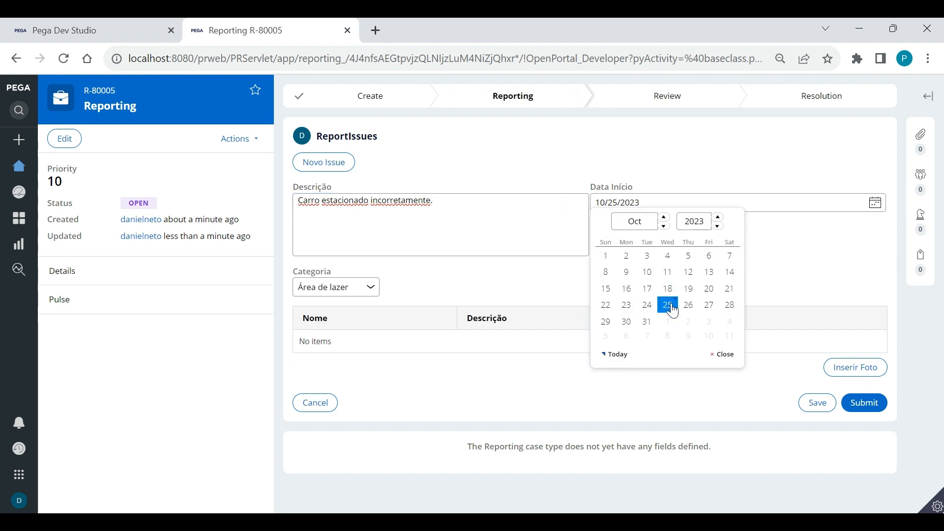
click(668, 305)
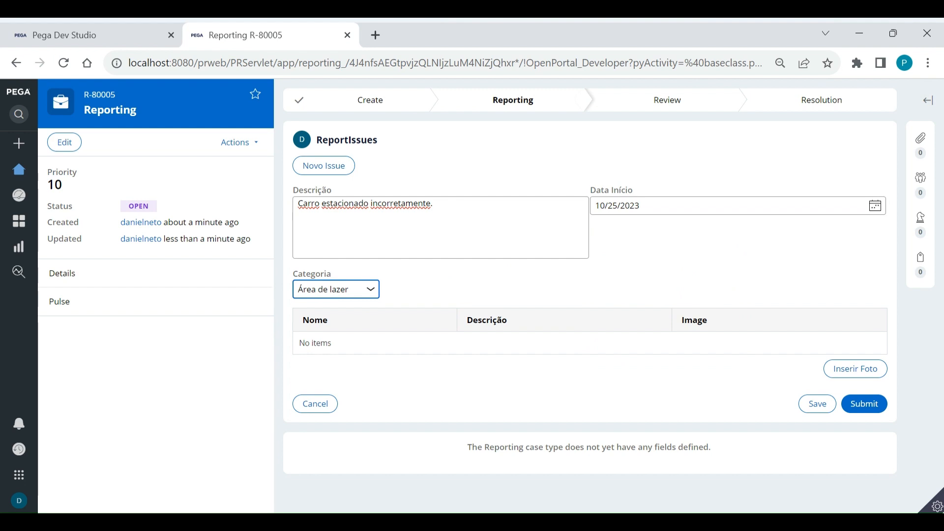
click(336, 319)
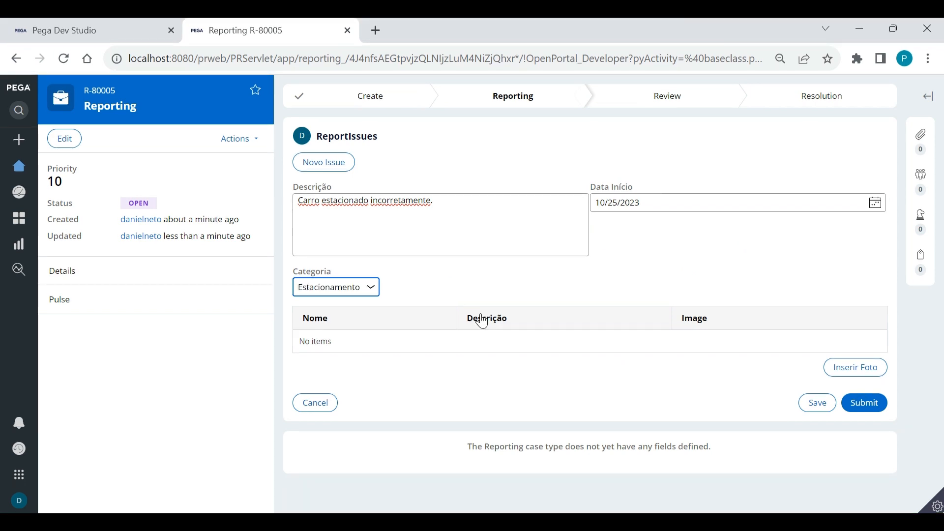
click(852, 372)
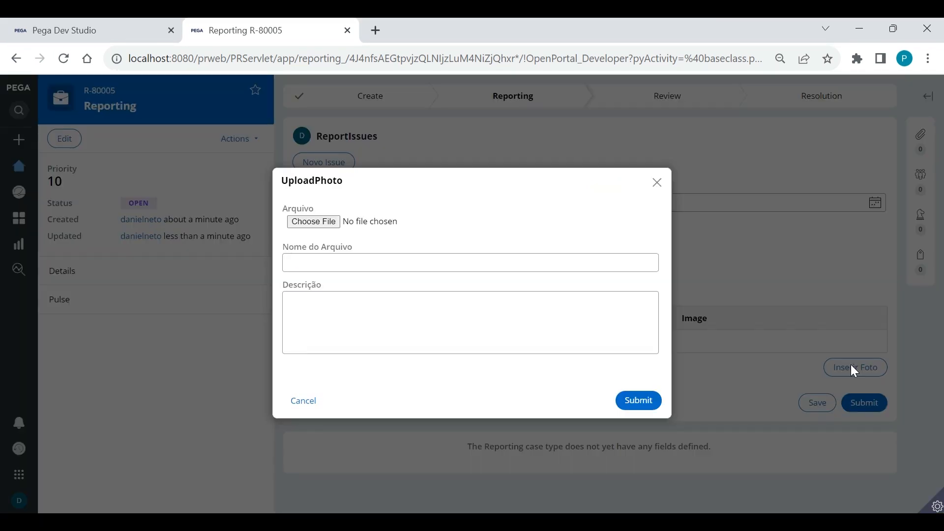
Attach carro.png as 'carro', described 'carro estacionado de maneira incorreta', to the first issue
click(315, 222)
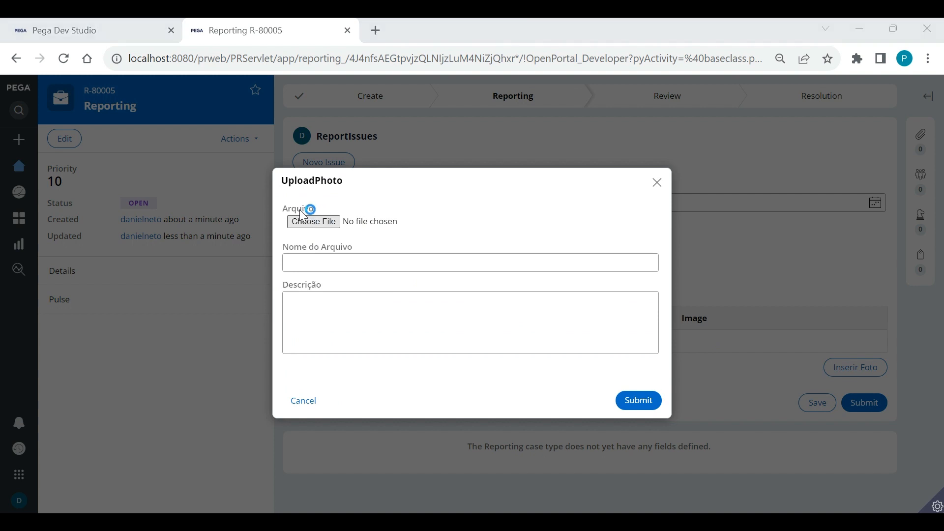
click(339, 150)
click(353, 348)
click(339, 269)
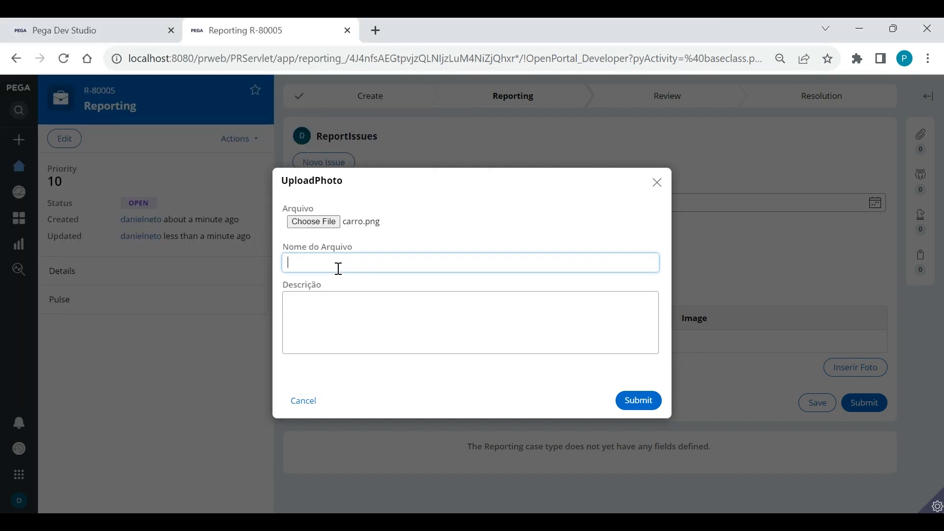
text(carro)
click(329, 307)
text(c)
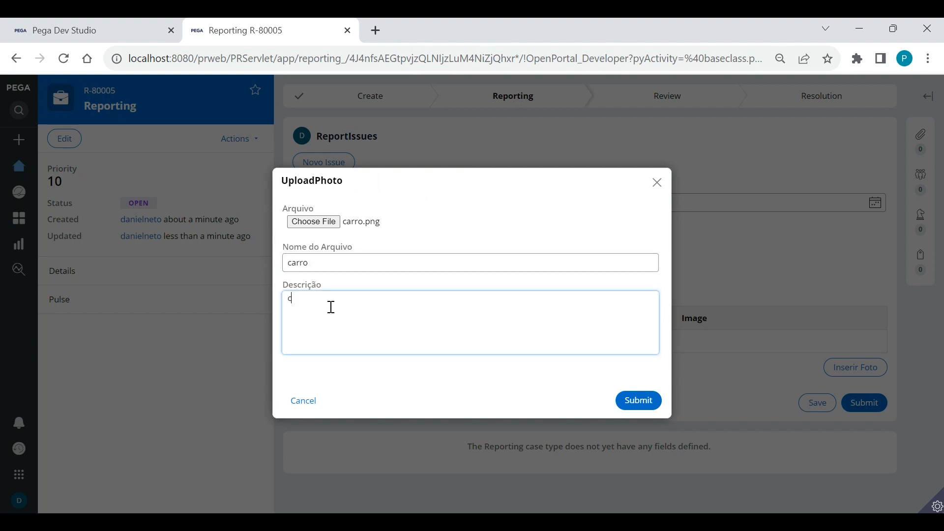
text(arro estacionado de maneira incorreta)
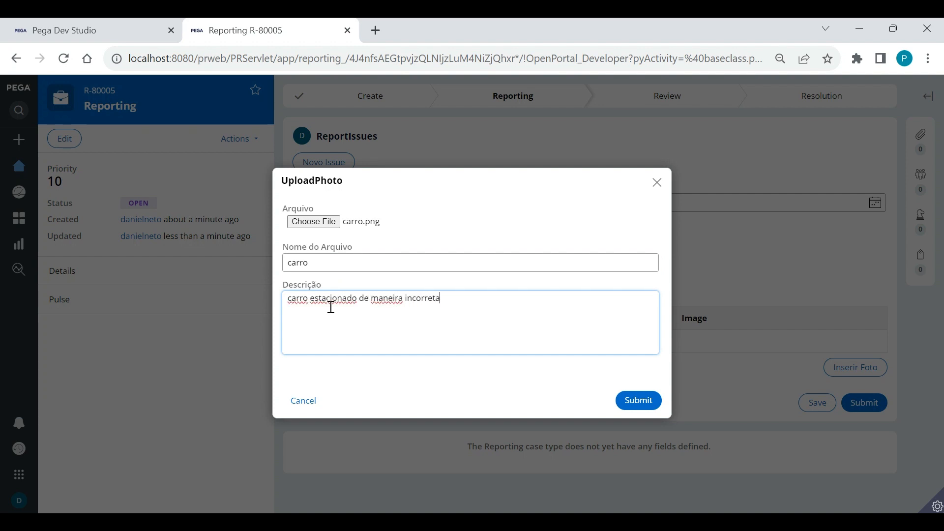
click(637, 399)
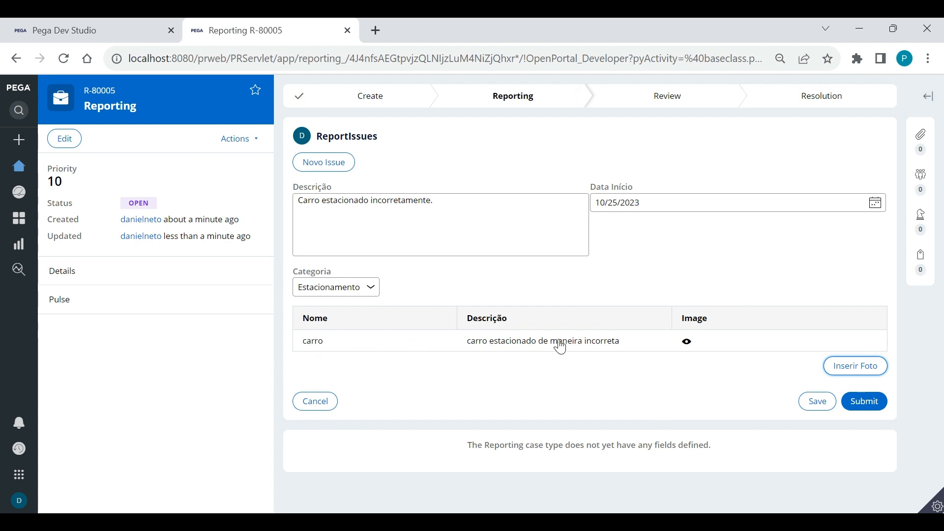
click(687, 342)
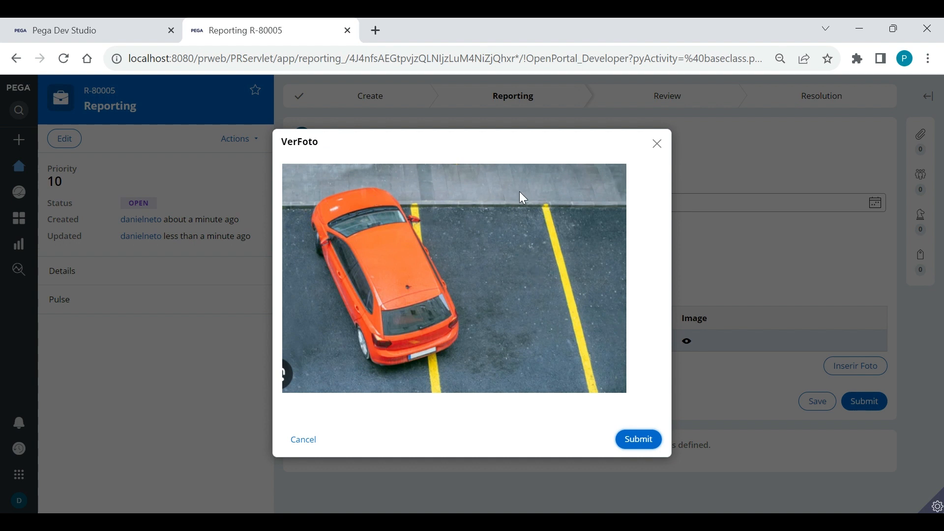
click(656, 144)
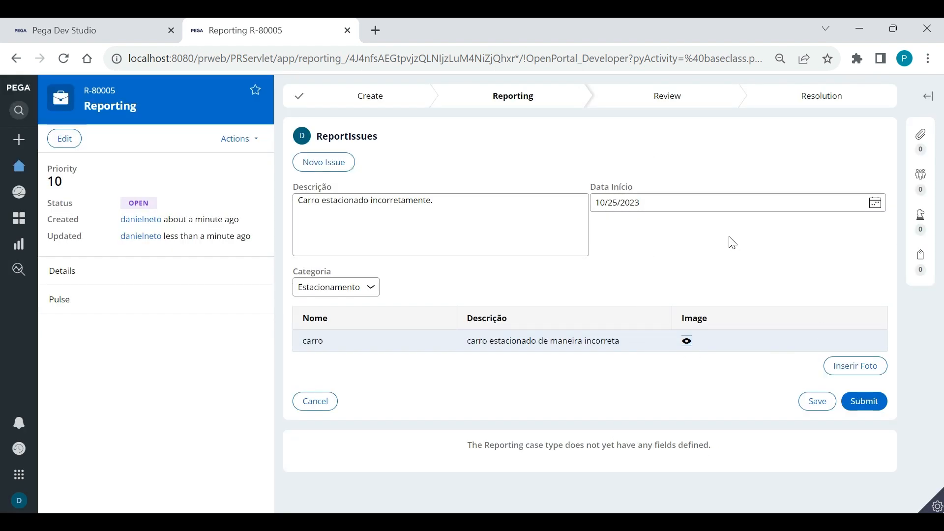
click(676, 260)
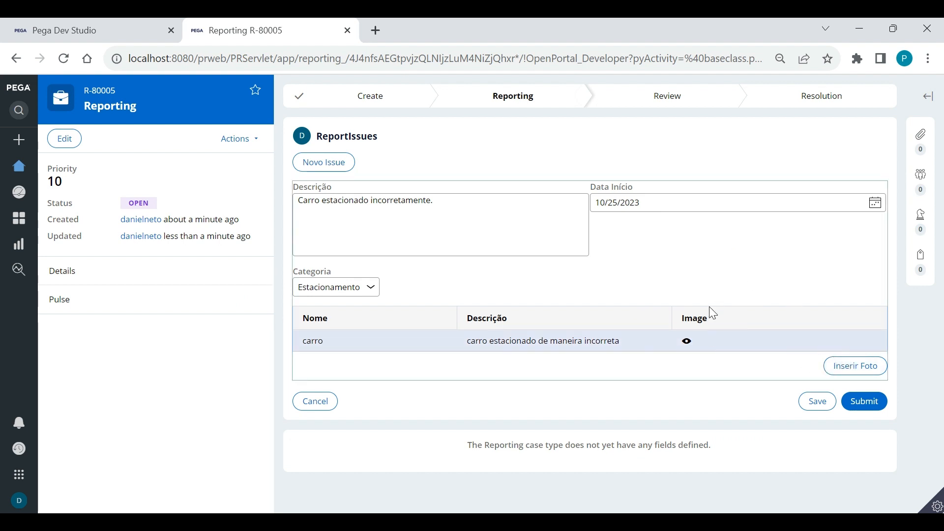
click(844, 367)
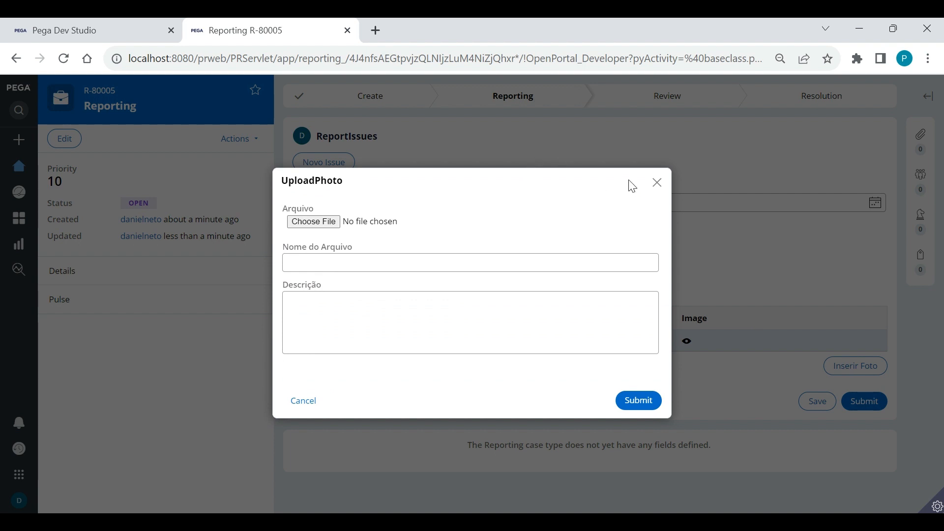
click(657, 184)
click(492, 247)
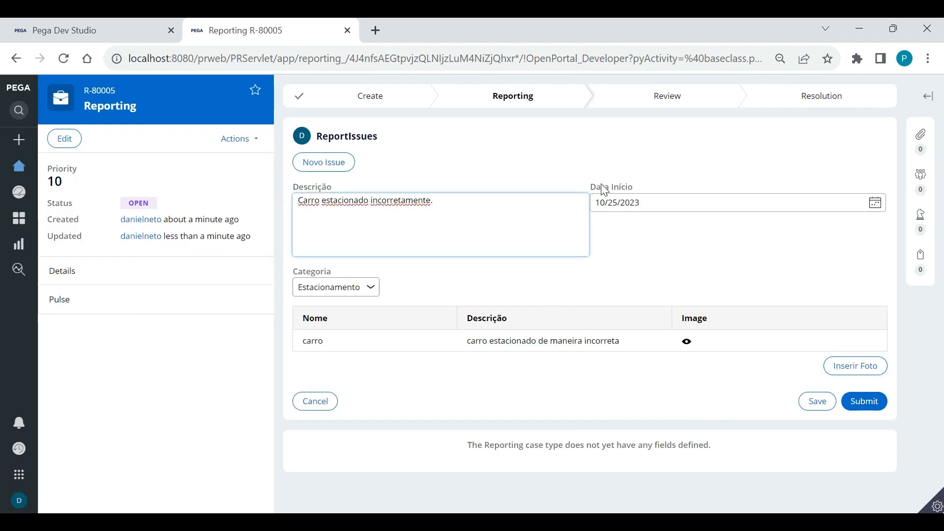
Add a second issue 'Buraco na via.' with category Área Interna and open its photo upload form
click(328, 170)
scroll(572, 236, down, 3)
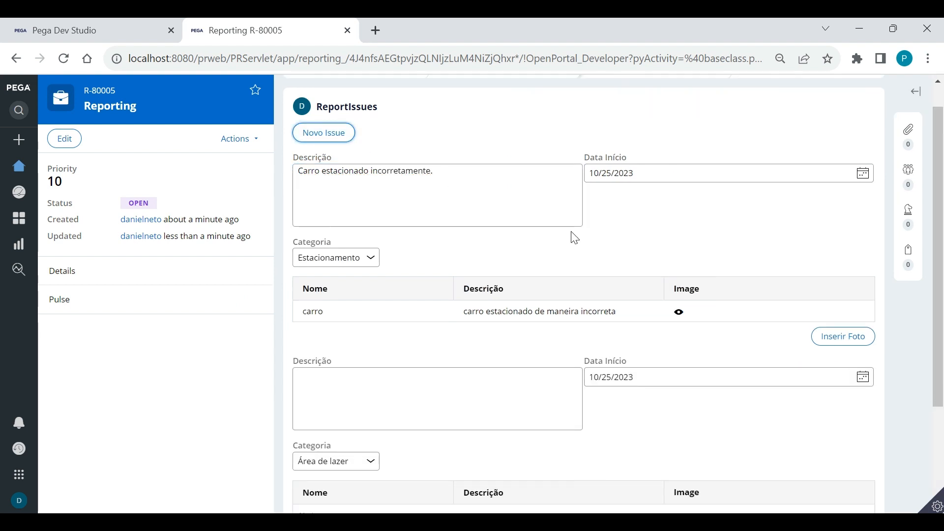
click(450, 286)
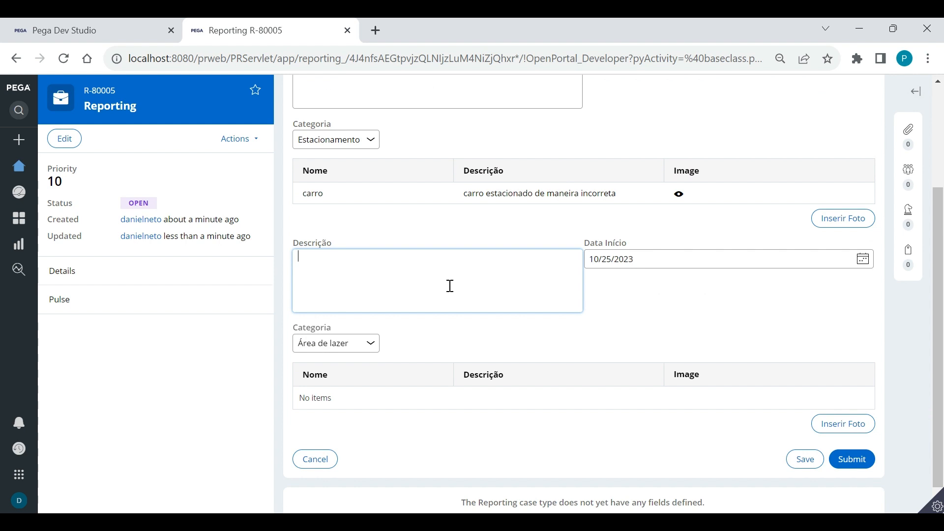
text(Buraco na via.)
click(369, 342)
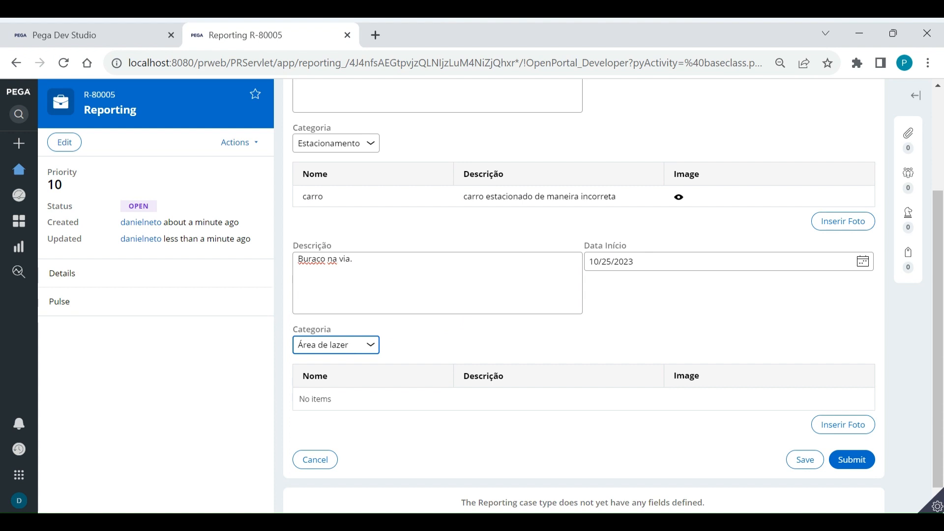
key(Down)
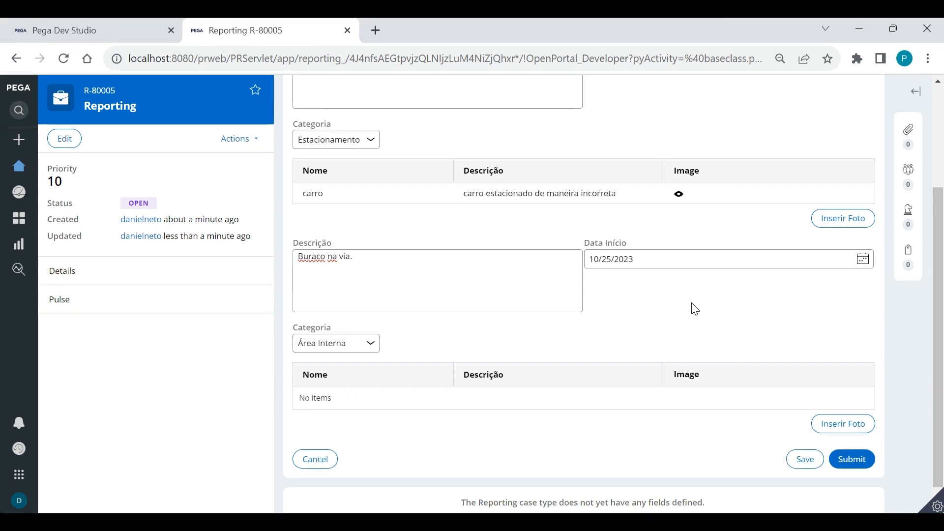
click(842, 423)
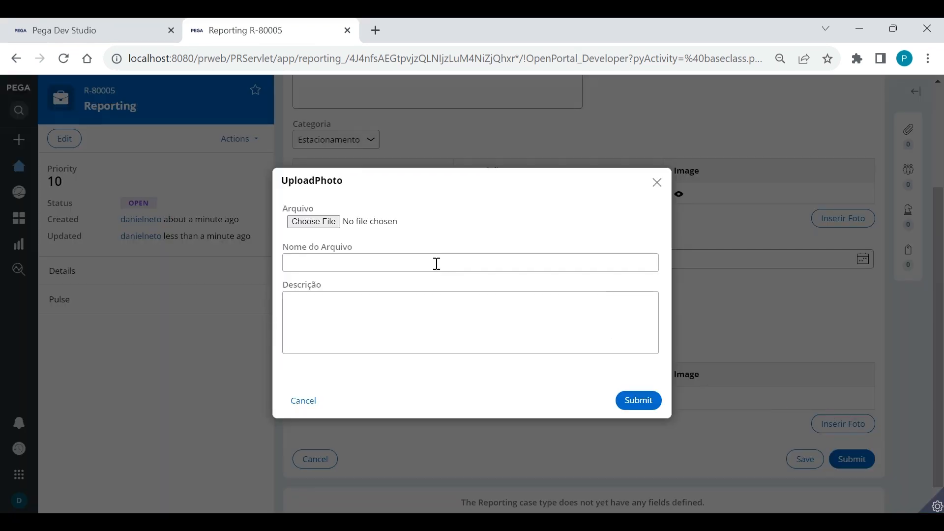
Attach Buraco.png to the second issue as 'buraco_via', then preview and close the pothole photo
click(313, 223)
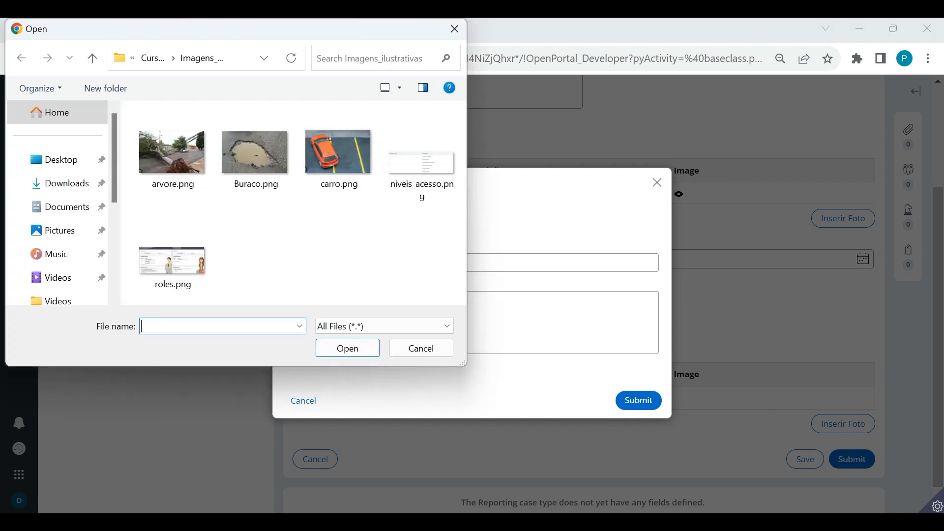
click(255, 152)
click(347, 348)
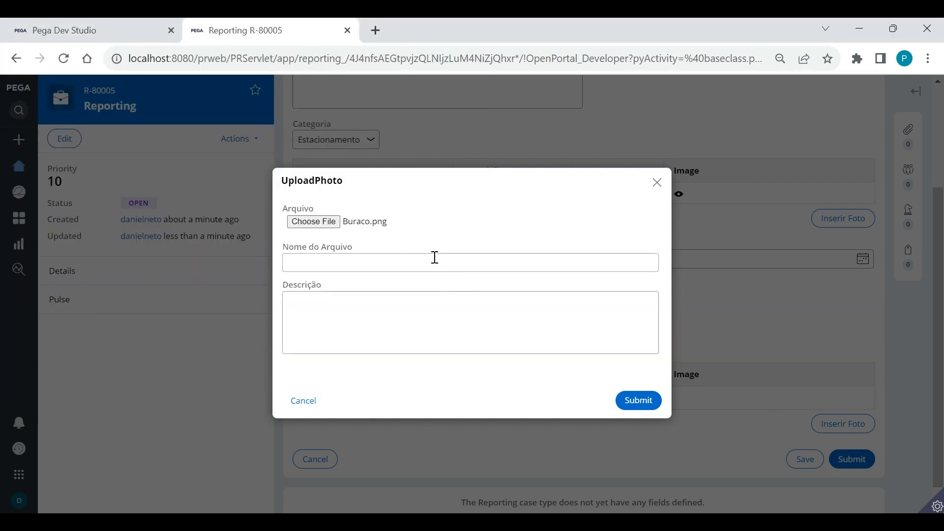
click(435, 257)
text(brucao)
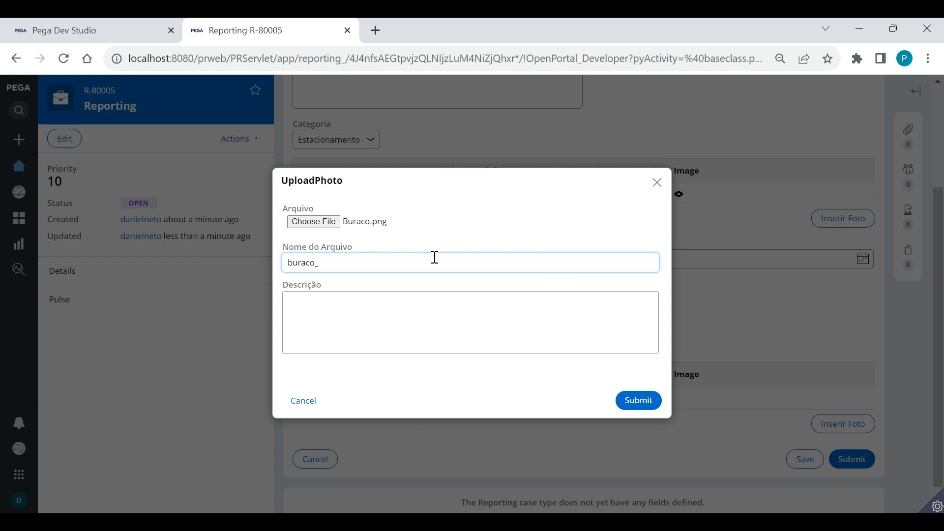
key(Tab)
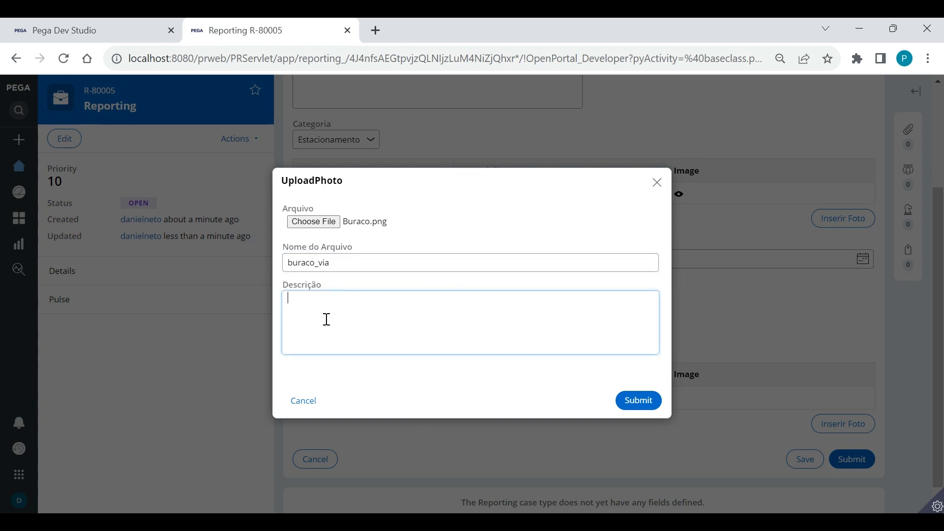
click(631, 399)
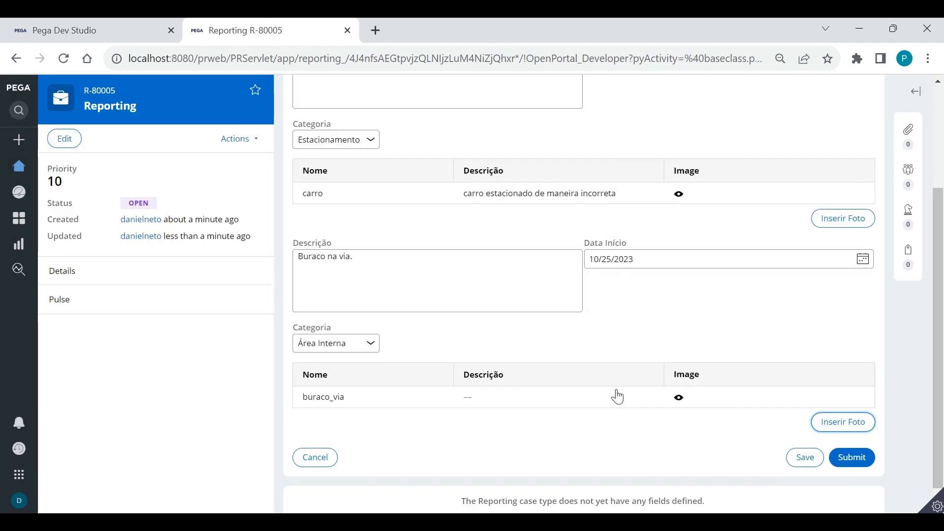
click(679, 397)
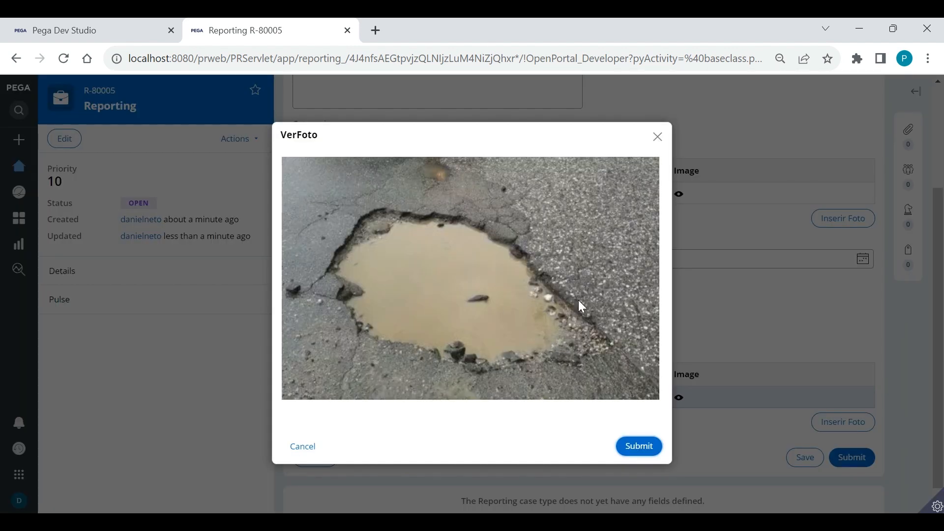
click(659, 138)
Submit the two-issue report, moving the case to Review with status Pending-Fulfillment
scroll(623, 276, up, 3)
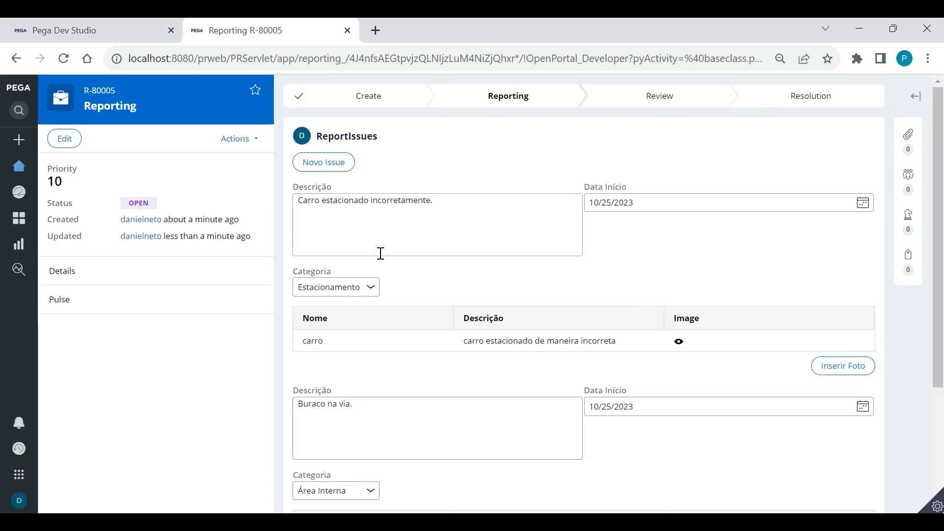
scroll(573, 268, down, 4)
scroll(573, 265, up, 4)
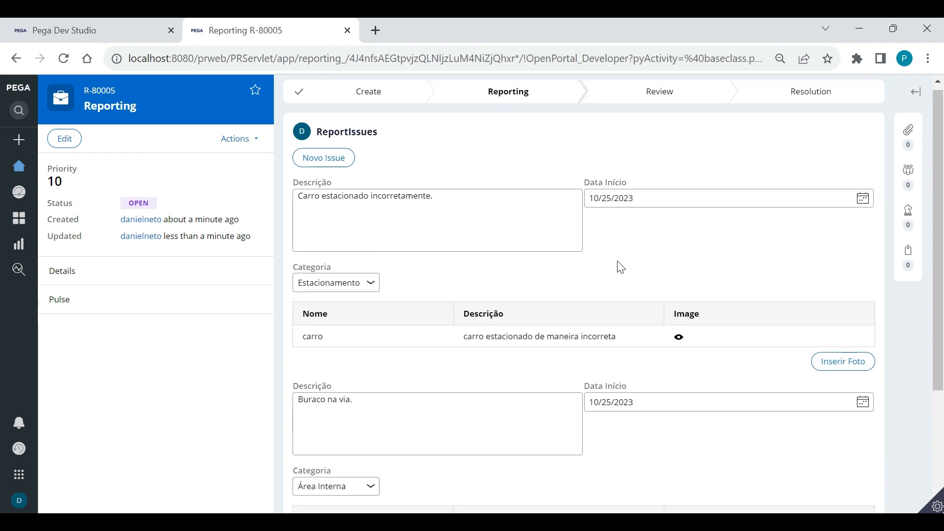
scroll(621, 267, down, 3)
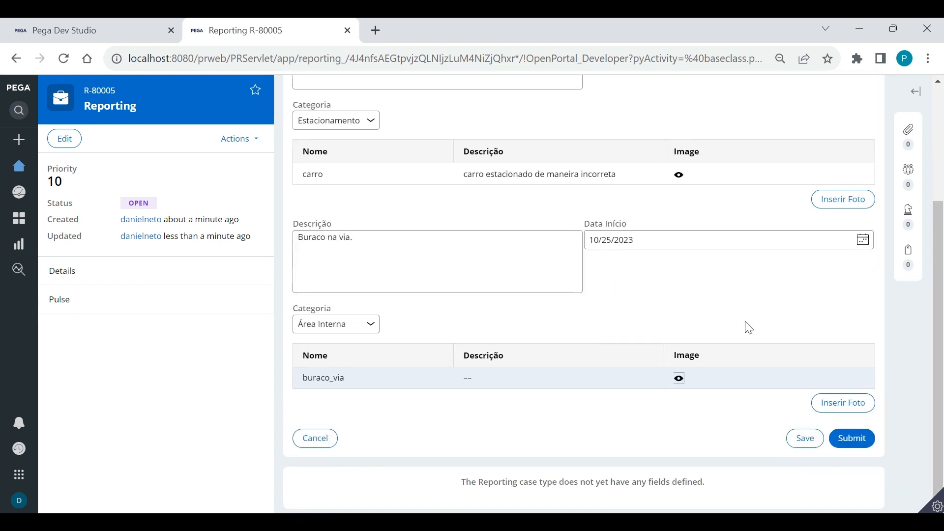
click(856, 444)
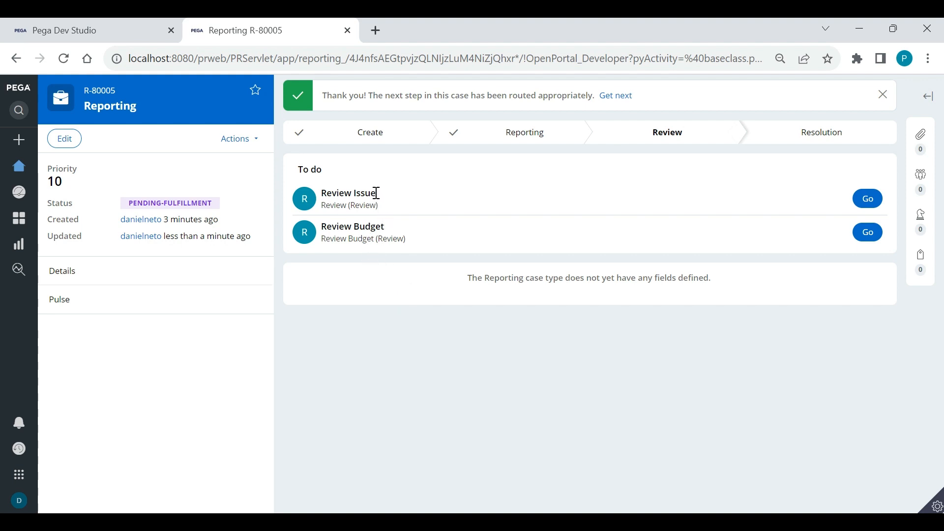
Open the Review Issue assignment from the To do list, next to Review Budget
drag(376, 193, 320, 192)
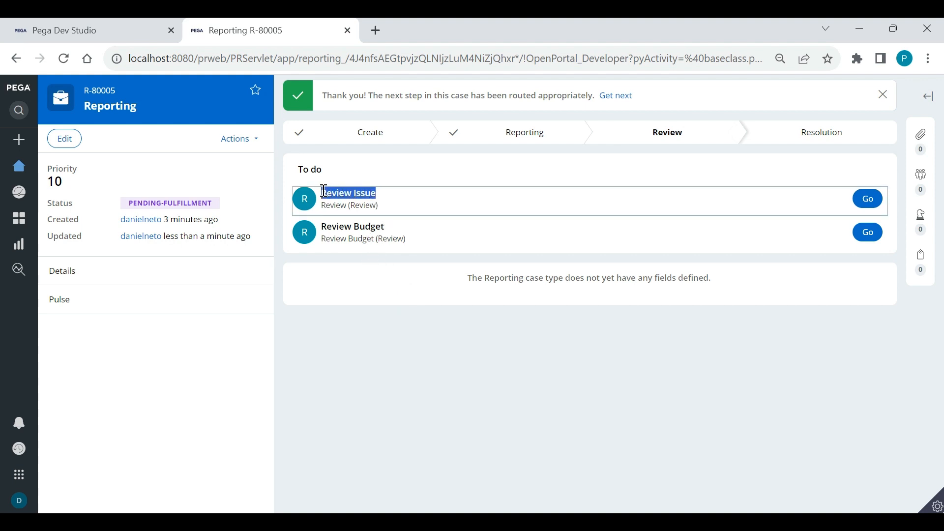
click(397, 183)
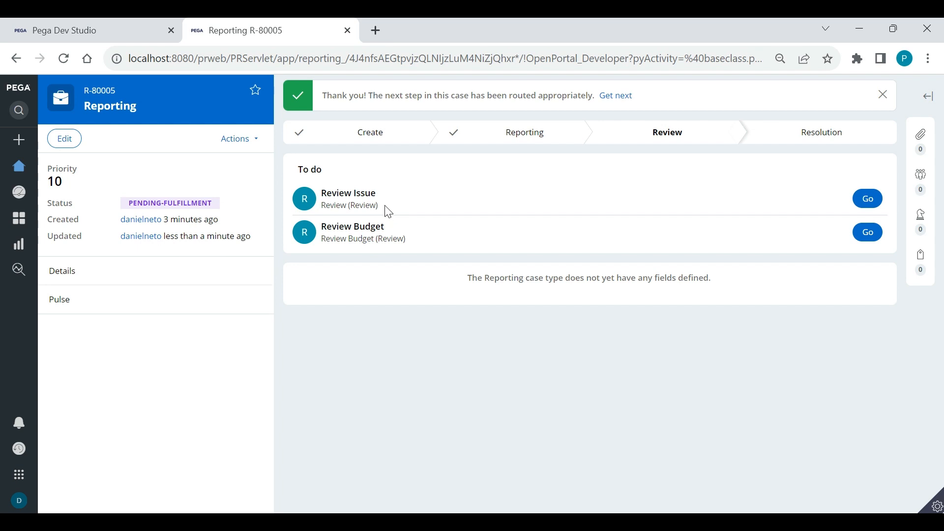
drag(385, 227, 326, 227)
click(371, 247)
click(869, 200)
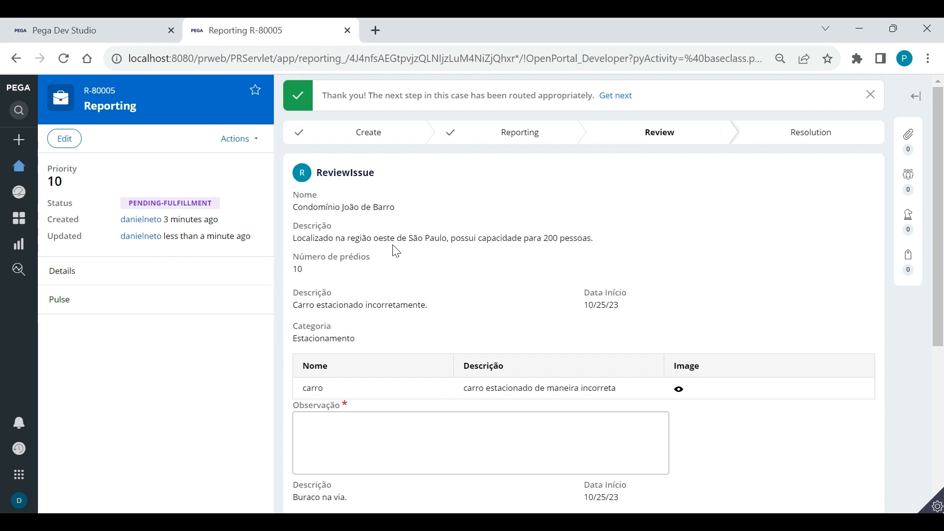
Enter the parked-car observation 'O carro será retirado do local em breve.'
drag(362, 256, 298, 195)
click(412, 250)
scroll(413, 248, down, 3)
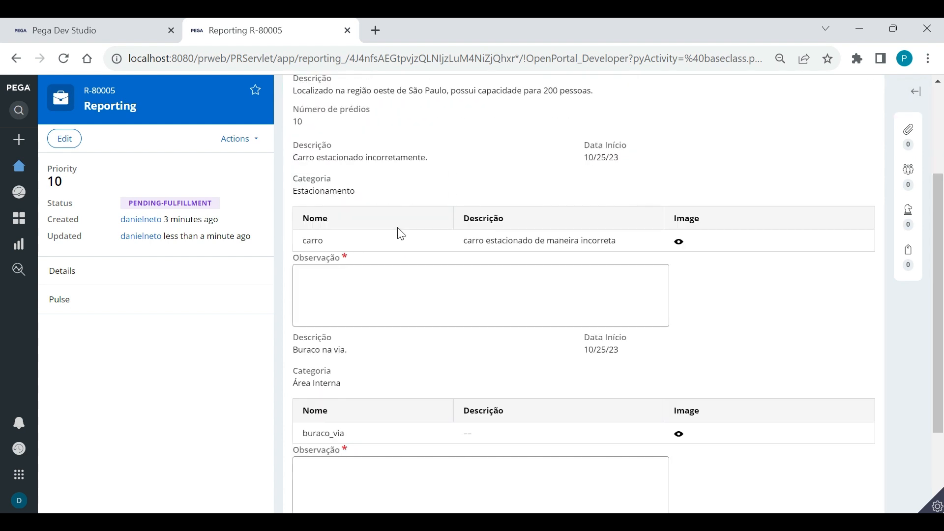
drag(441, 163, 299, 157)
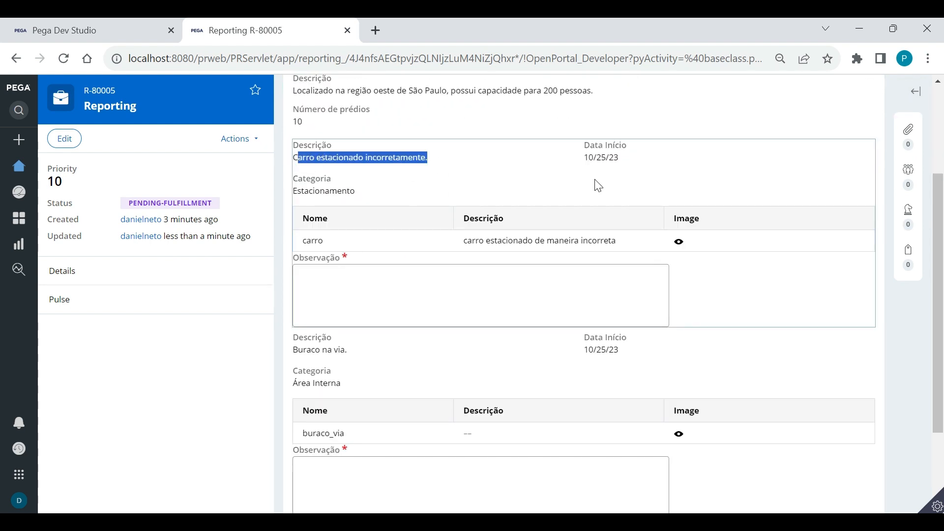
click(723, 363)
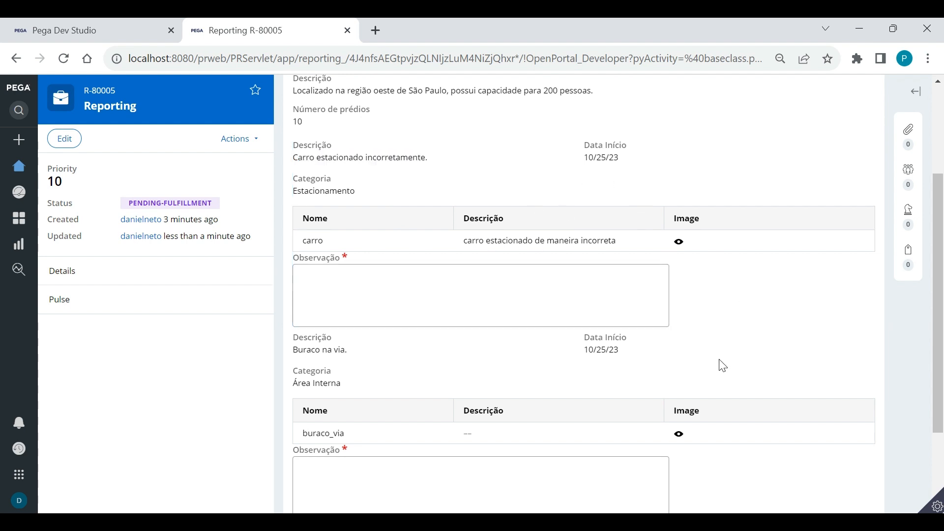
click(405, 280)
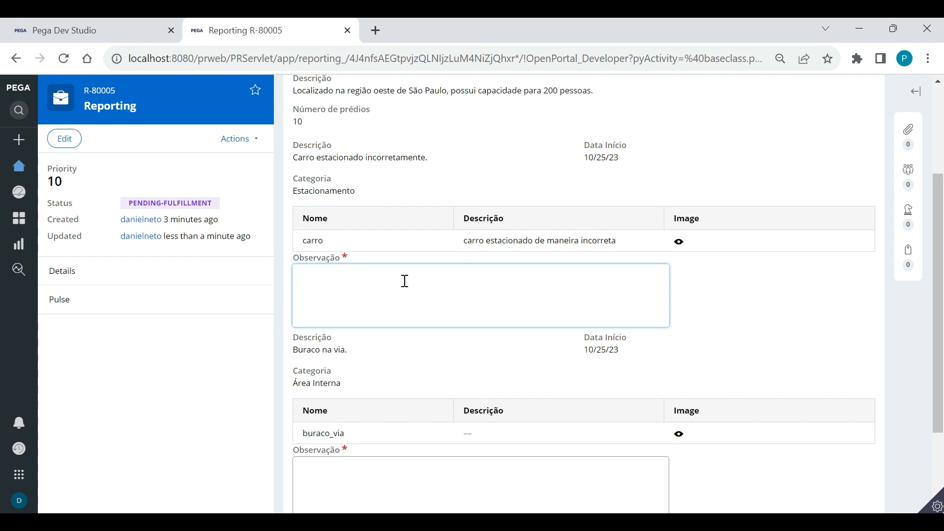
text(O carro será retirado do local em breve.)
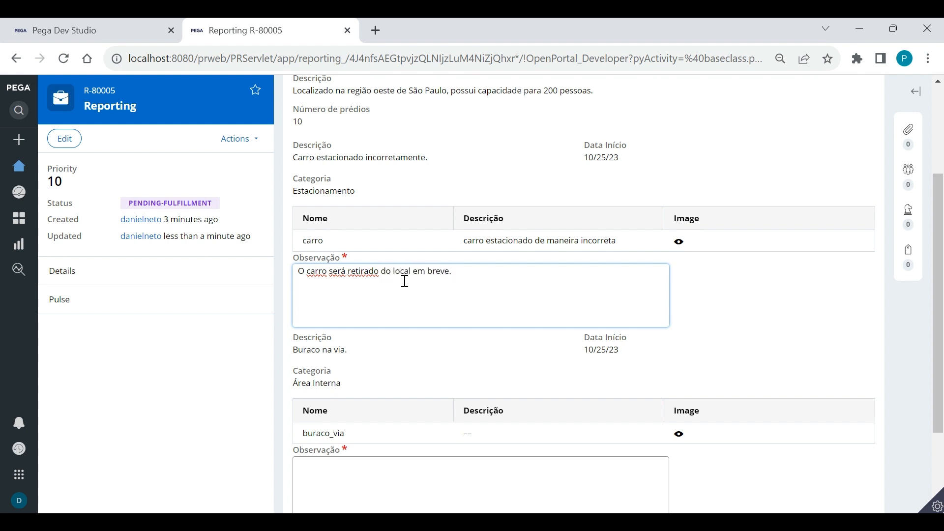
Check the parked car's photo, then close the preview
click(680, 241)
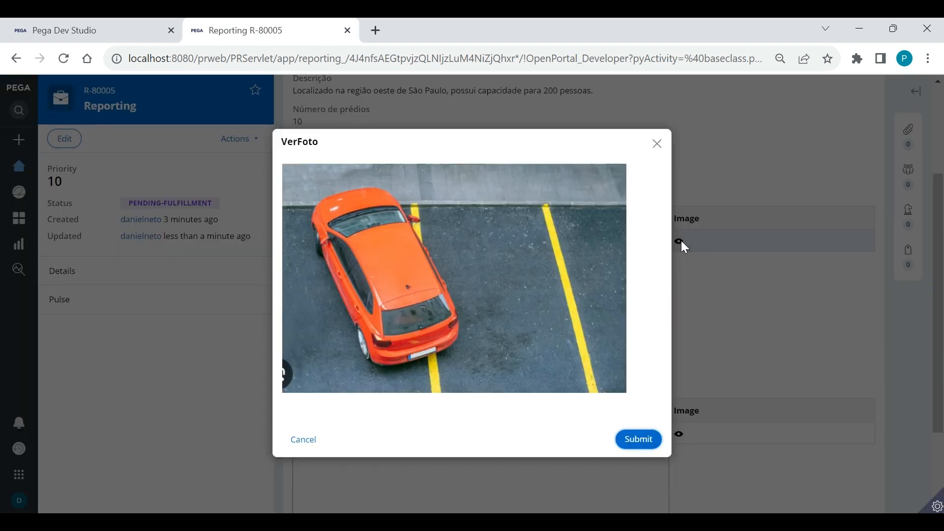
click(657, 143)
scroll(502, 239, down, 2)
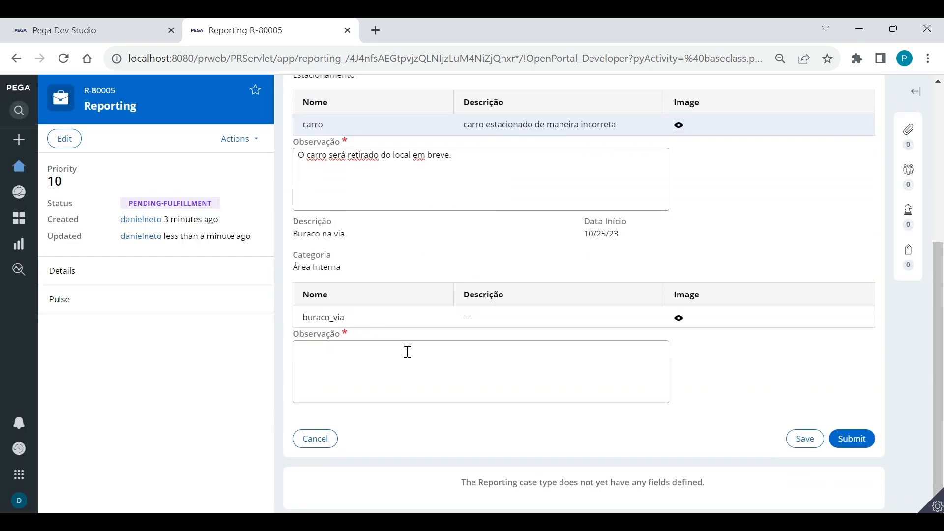
scroll(539, 339, up, 5)
scroll(533, 226, down, 4)
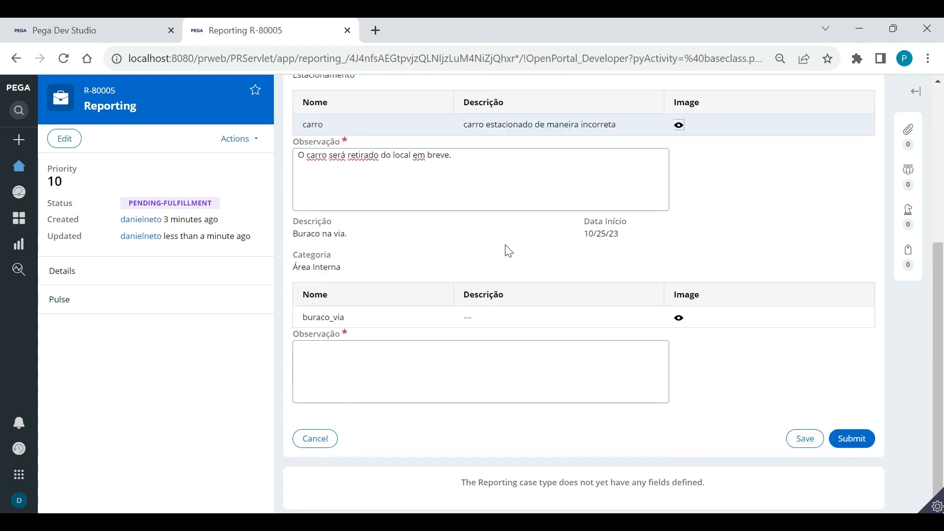
click(381, 360)
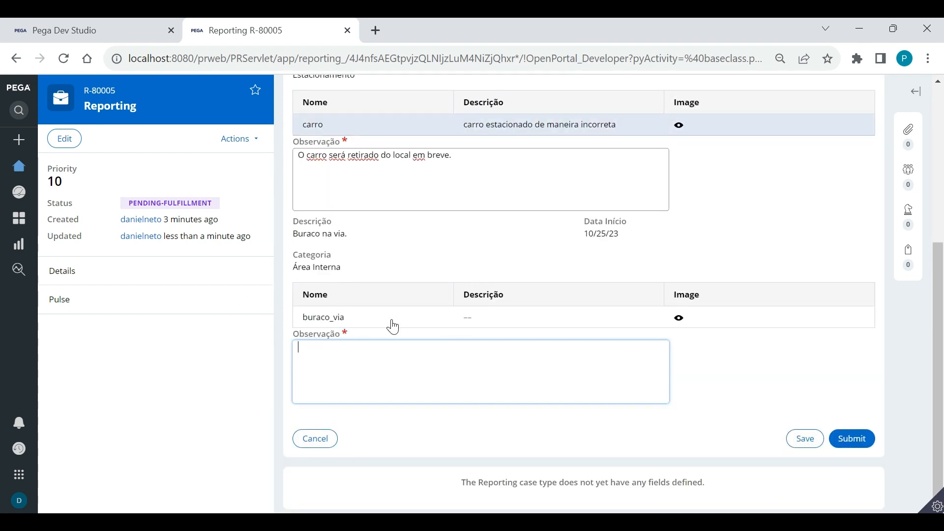
After viewing the pothole photo, add 'O buraco será fechado até o fim da semana.' and submit the review
click(678, 318)
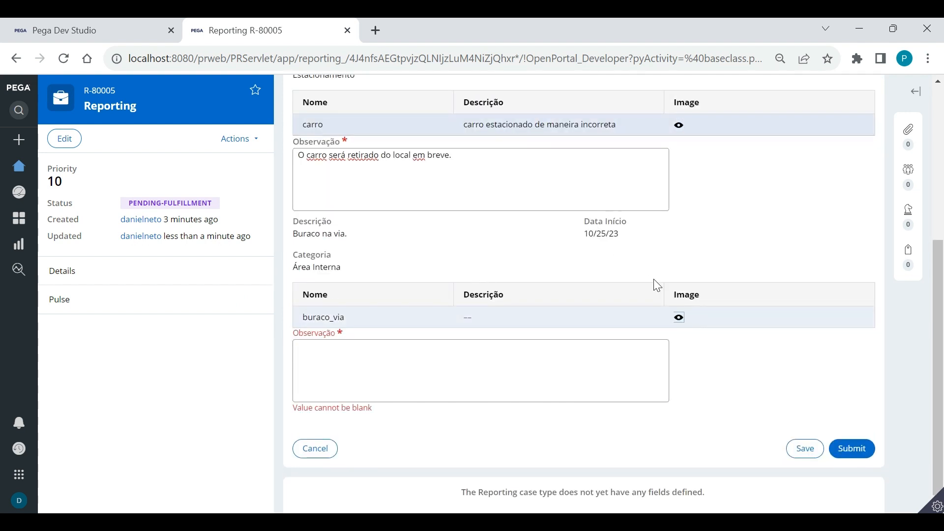
click(679, 318)
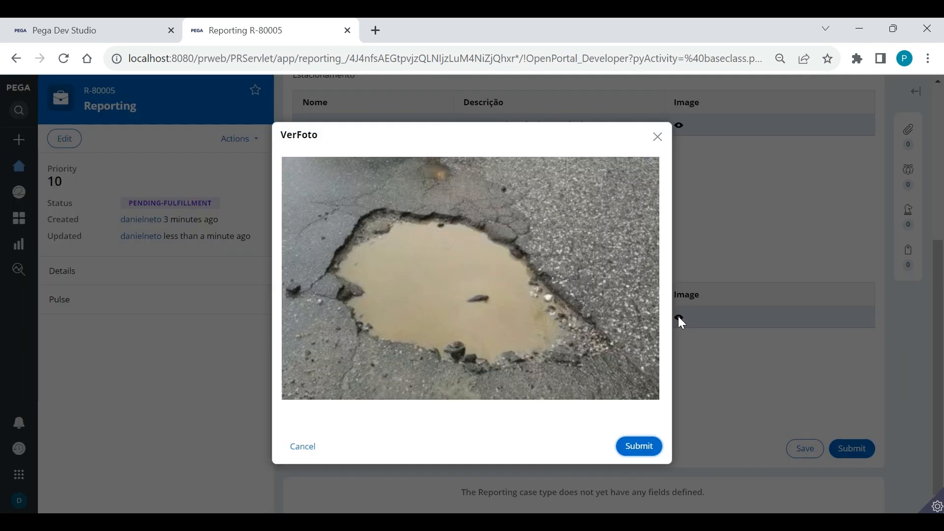
click(657, 136)
click(451, 352)
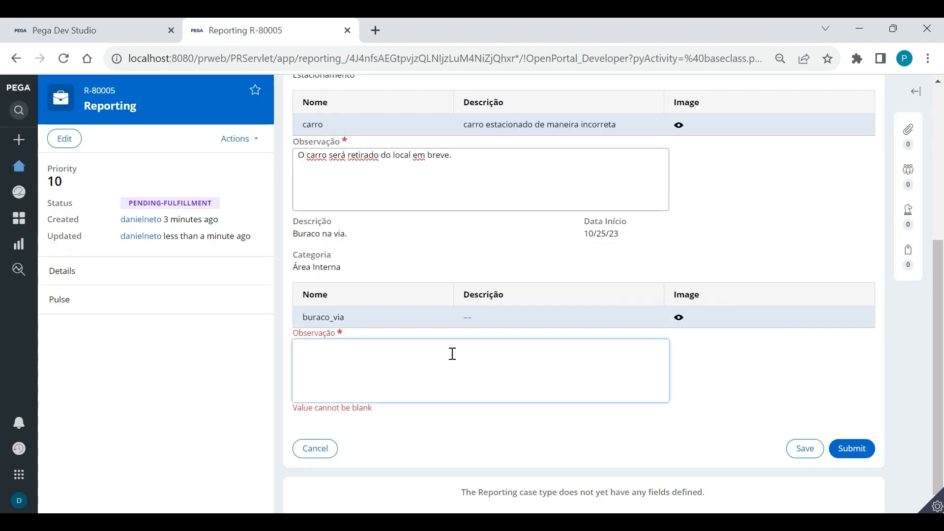
text(O buraco )
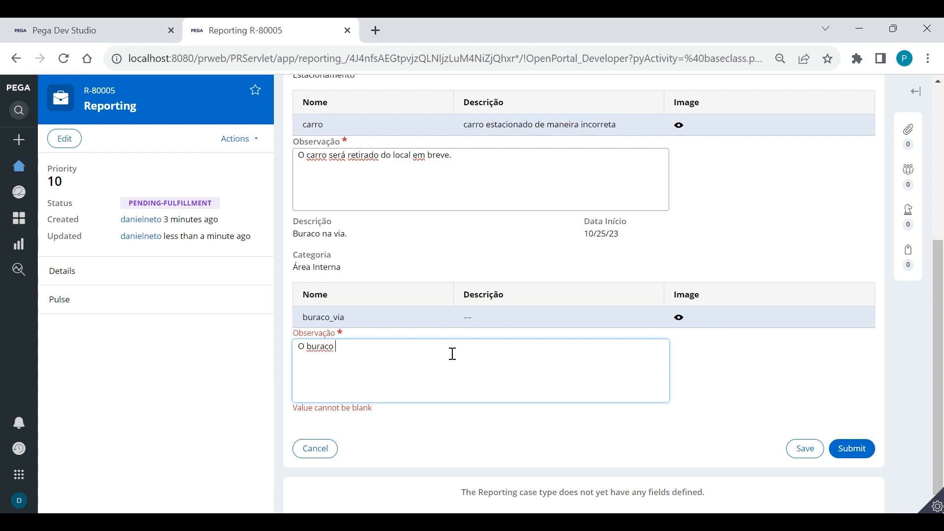
text(será fechado até o fim da semana.)
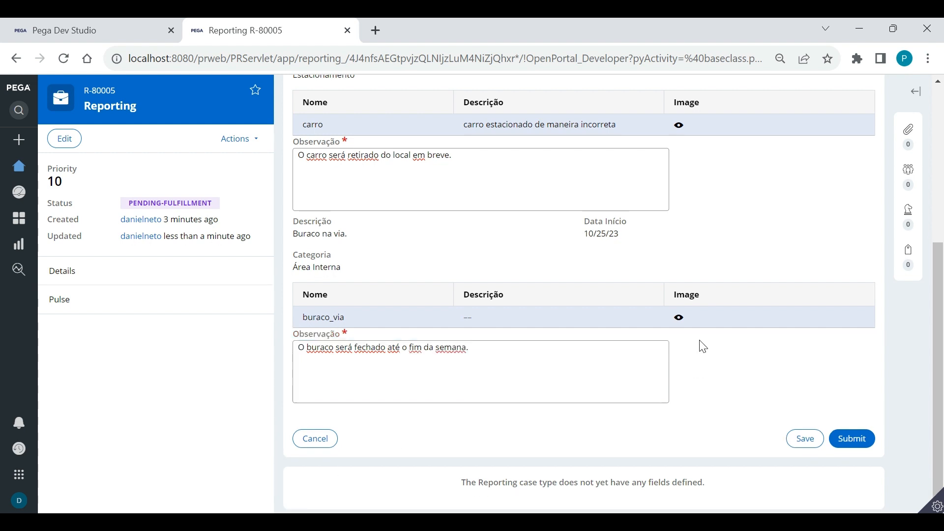
click(617, 353)
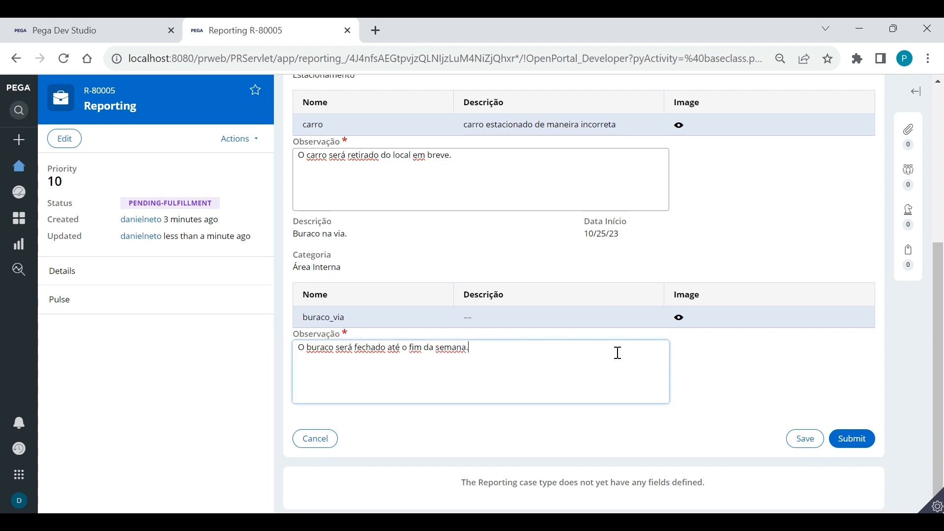
click(865, 437)
drag(391, 193, 322, 189)
Open the Review Budget task and check the parked car's photo
click(570, 196)
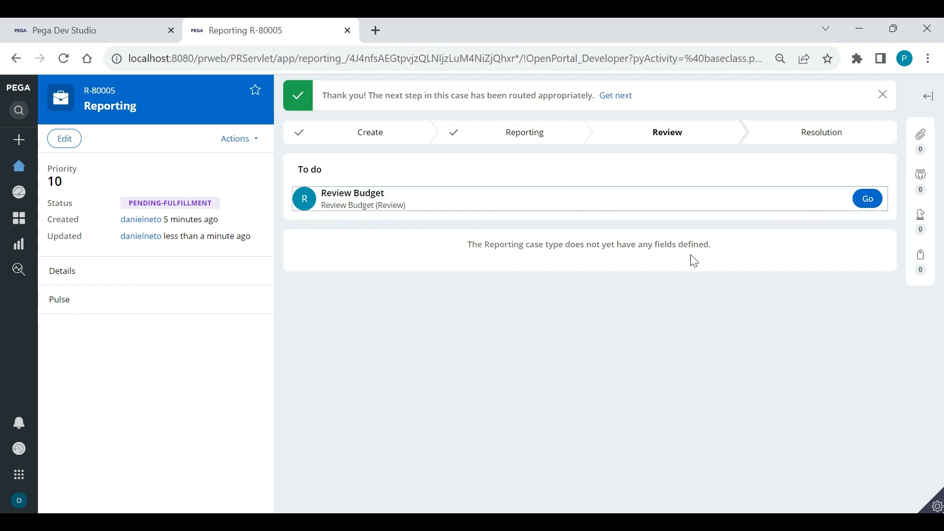
click(867, 199)
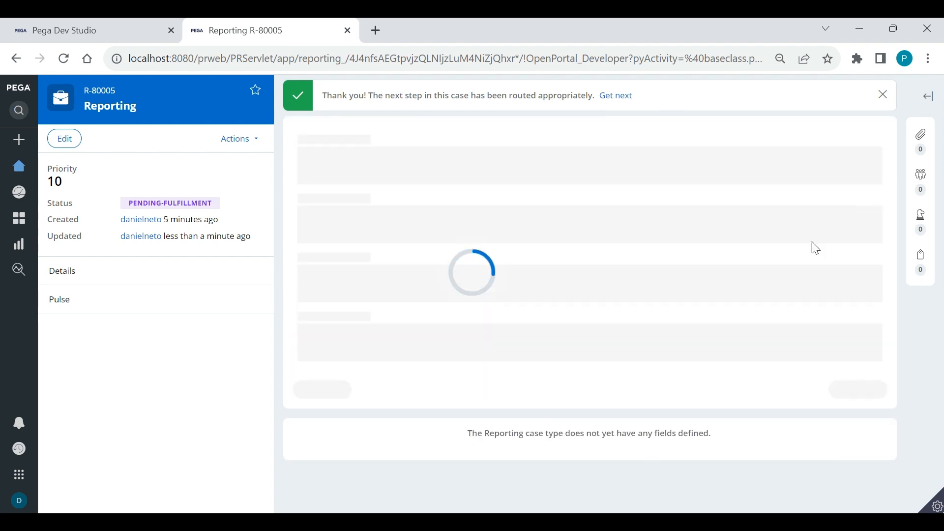
scroll(528, 319, down, 3)
scroll(529, 318, up, 2)
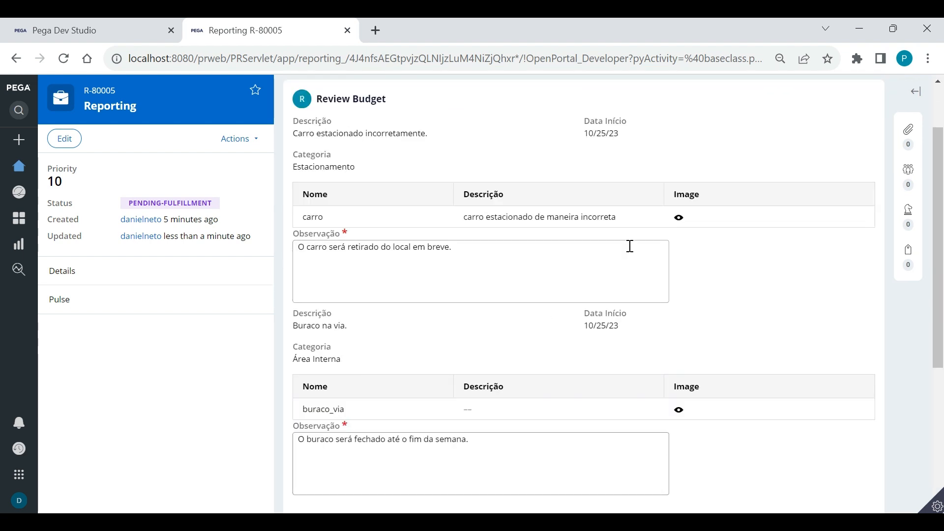
click(679, 217)
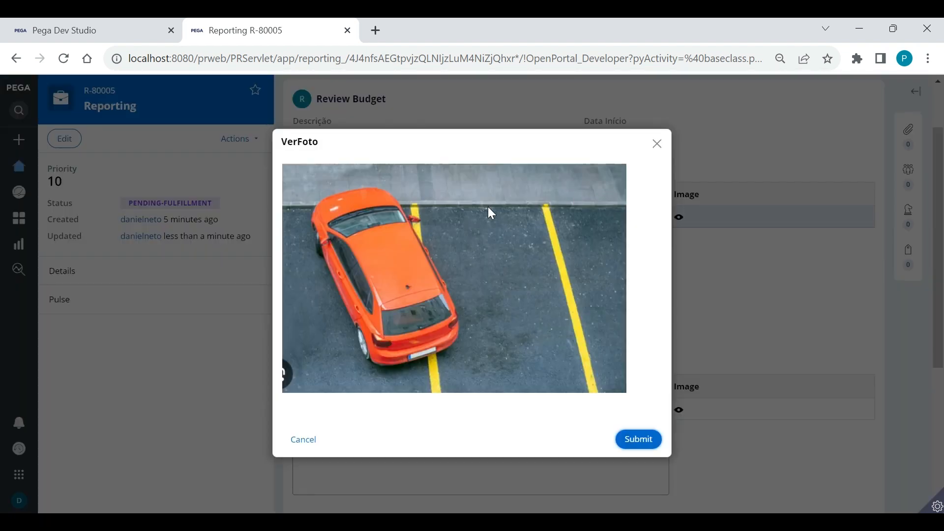
click(657, 145)
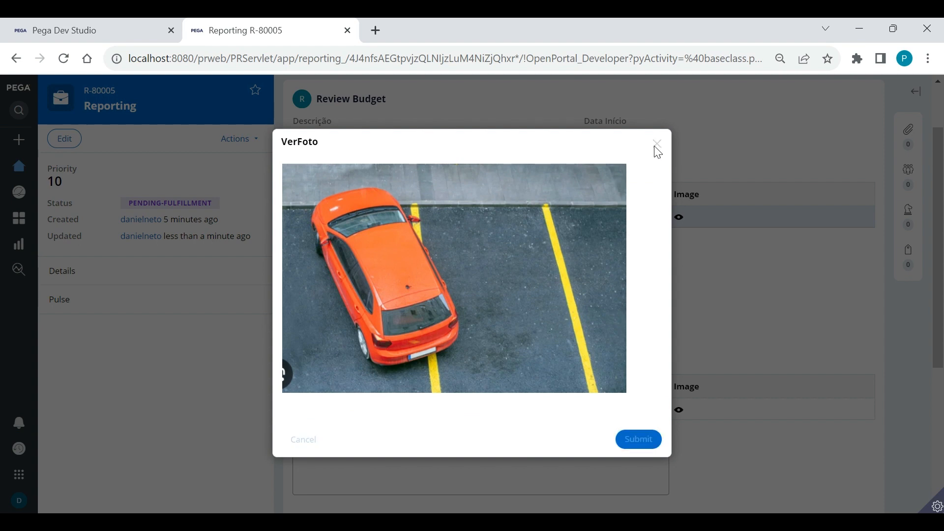
scroll(568, 320, down, 5)
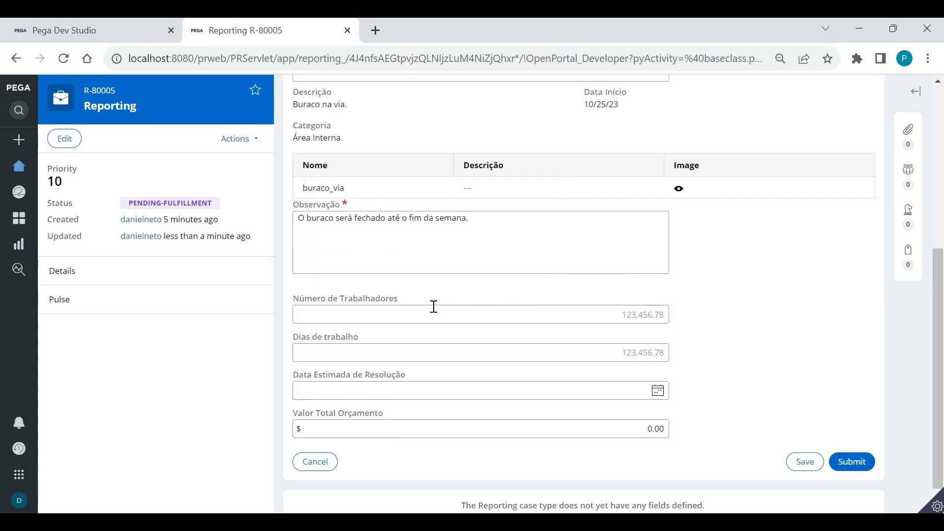
Enter 3 workers and 4 work days on the Review Budget form
drag(400, 304, 271, 304)
click(728, 332)
click(638, 320)
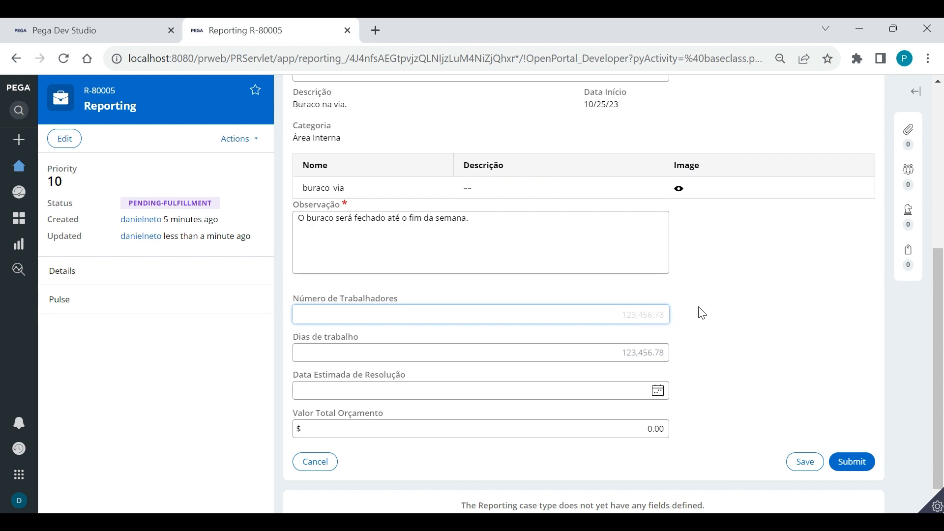
text(3)
click(644, 361)
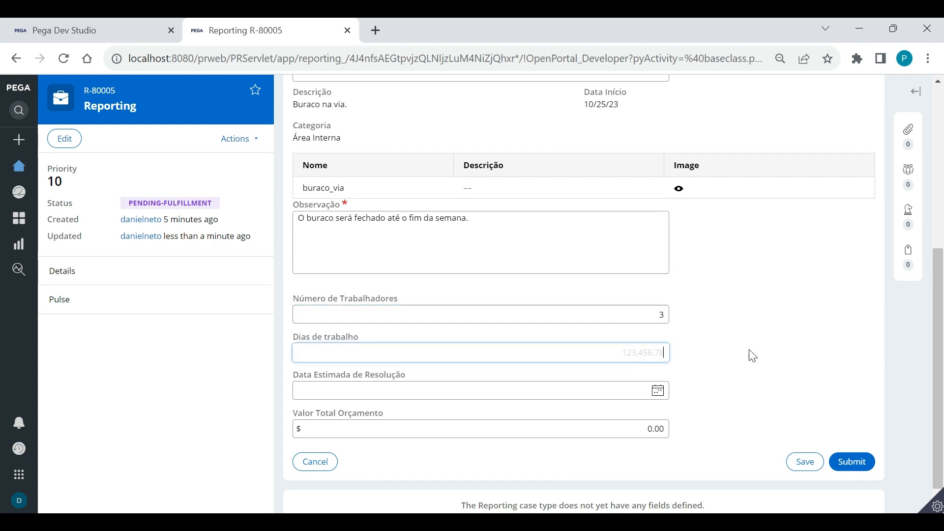
text(4)
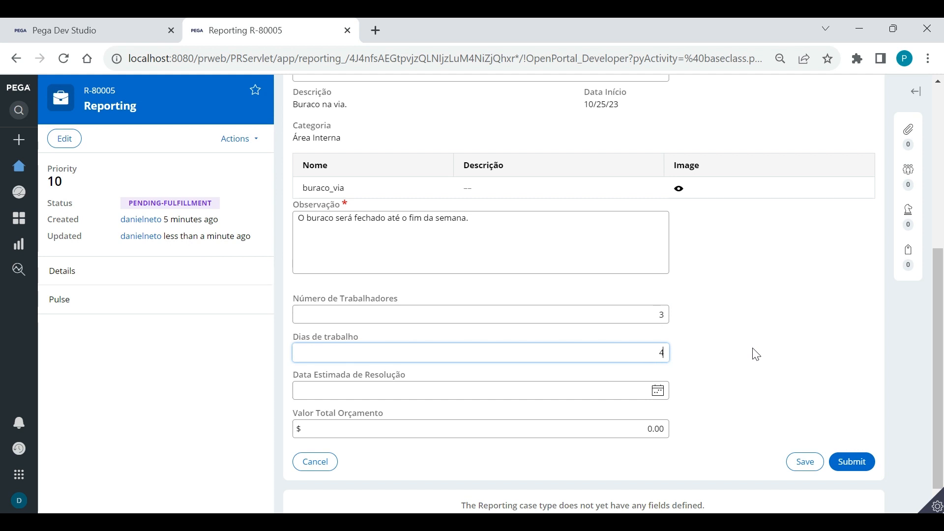
Set the estimated resolution date to 10/29/2023 and the total budget to 3,050.00
click(658, 391)
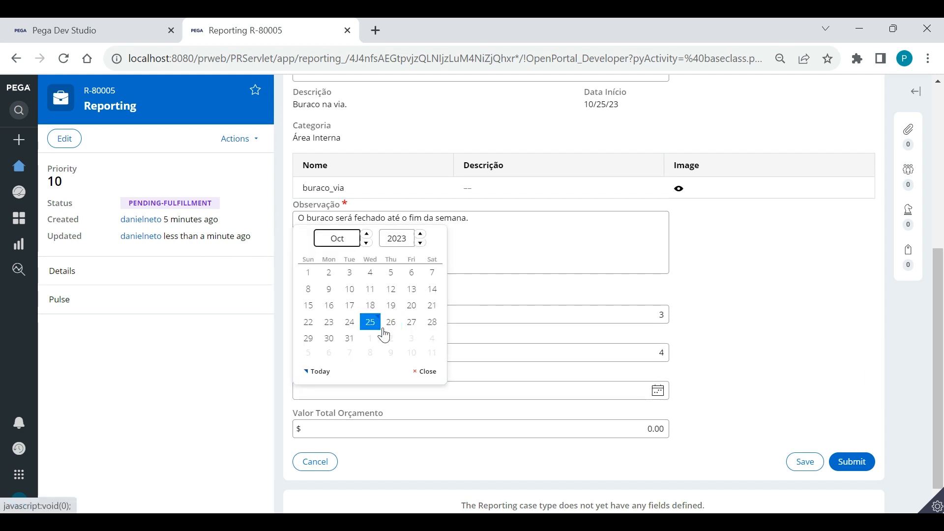
click(308, 338)
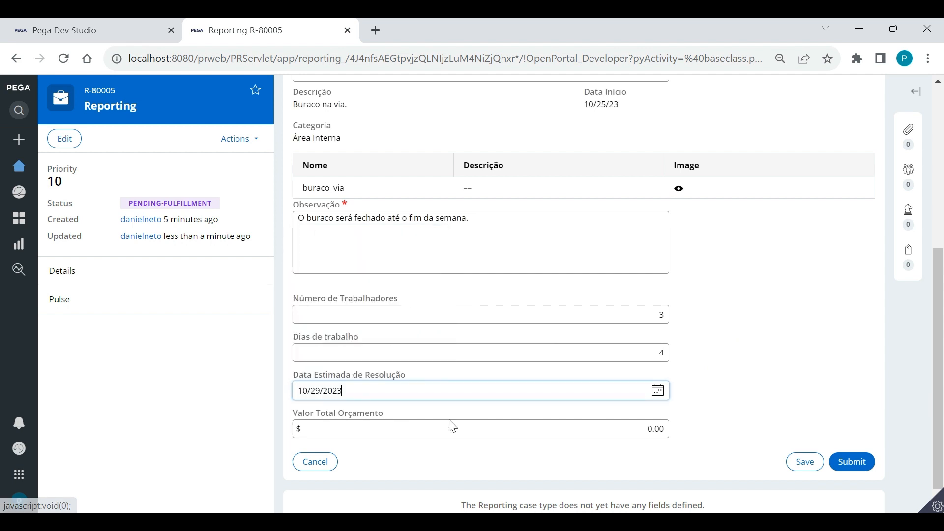
click(658, 429)
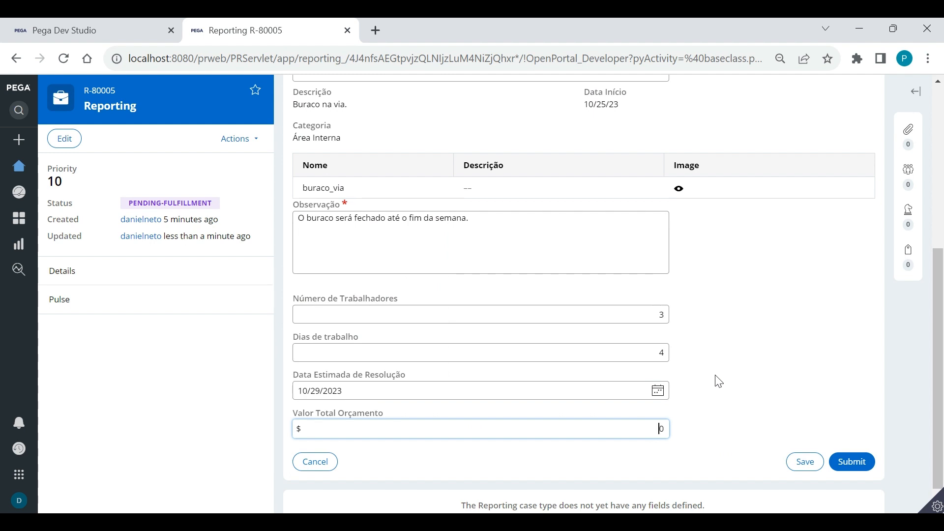
text(30,500)
click(717, 384)
key(BackSpace)
click(757, 375)
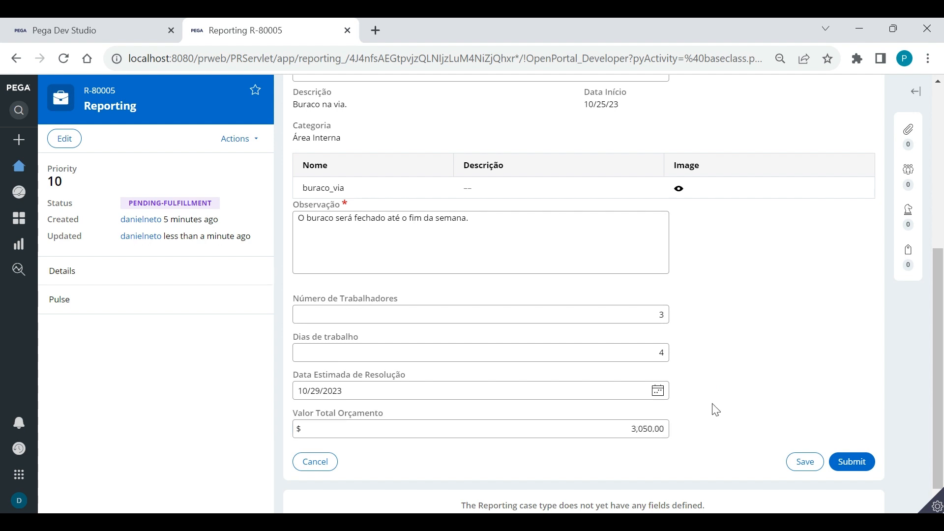
drag(939, 344, 943, 222)
scroll(942, 222, down, 5)
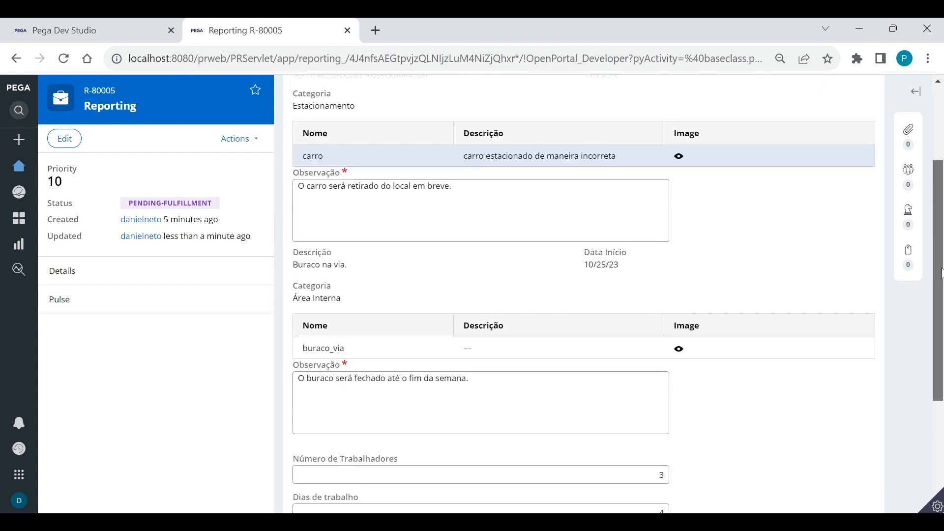
Submit the budget review, then check the carro issue's photo on the resolution form
click(855, 443)
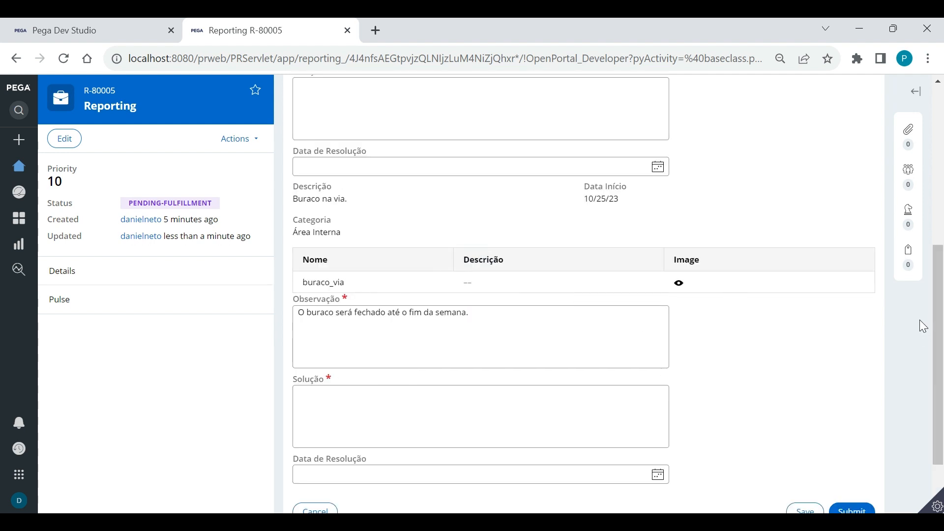
drag(938, 325, 940, 169)
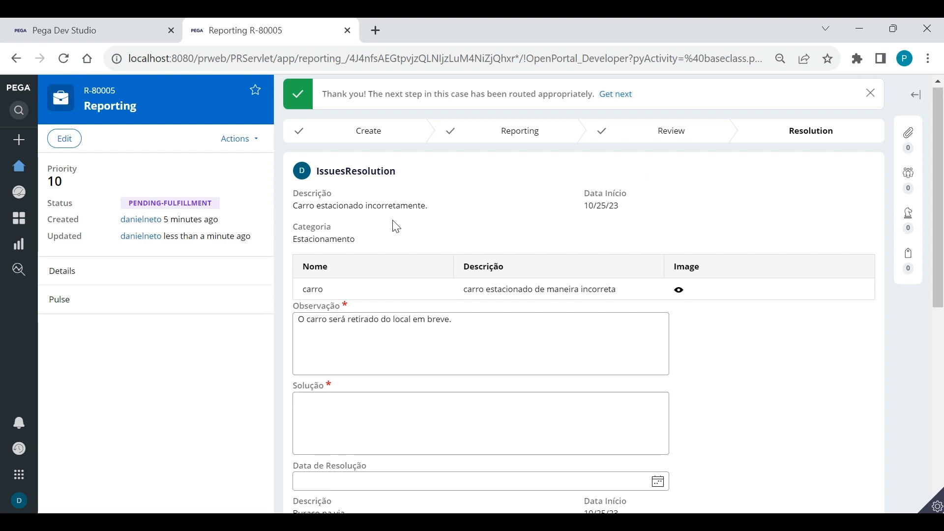
scroll(440, 228, down, 1)
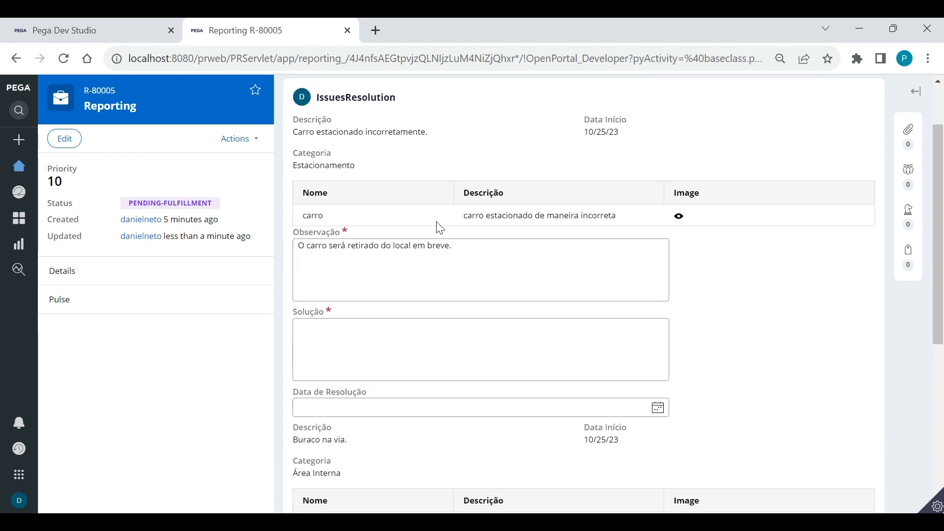
click(679, 216)
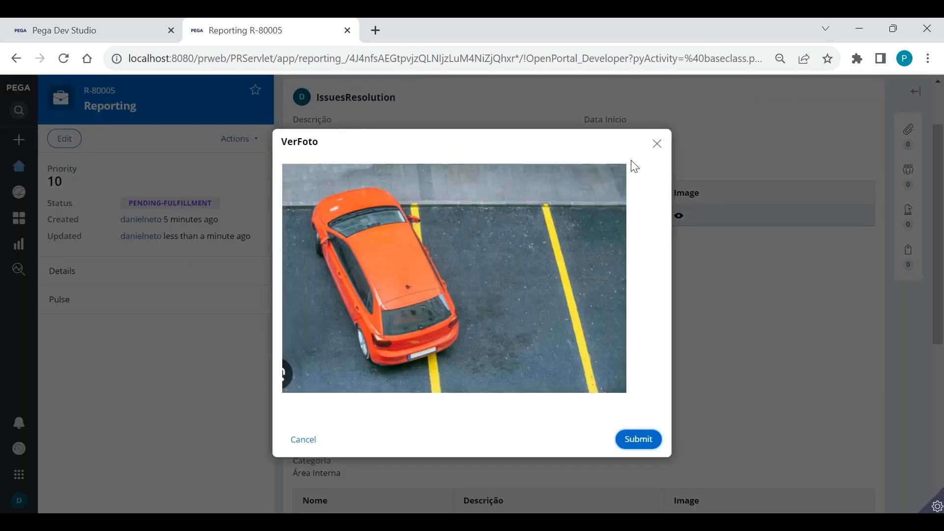
click(655, 143)
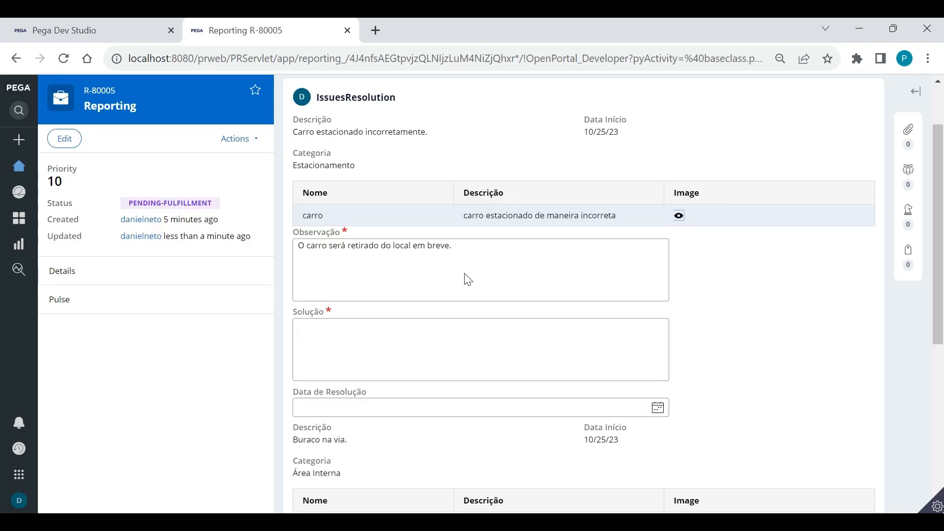
scroll(464, 278, down, 1)
click(351, 270)
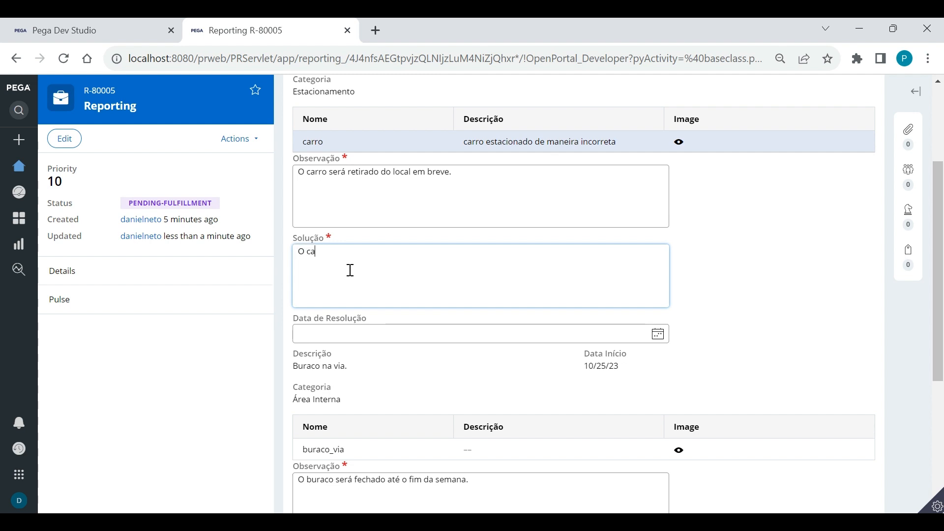
Finish the carro solution 'O carro foi guinchado e aguarda o retorno do proprietário.' and date it 10/26/2023
text(oi guinchado e ag)
key(BackSpace)
text(aguarda )
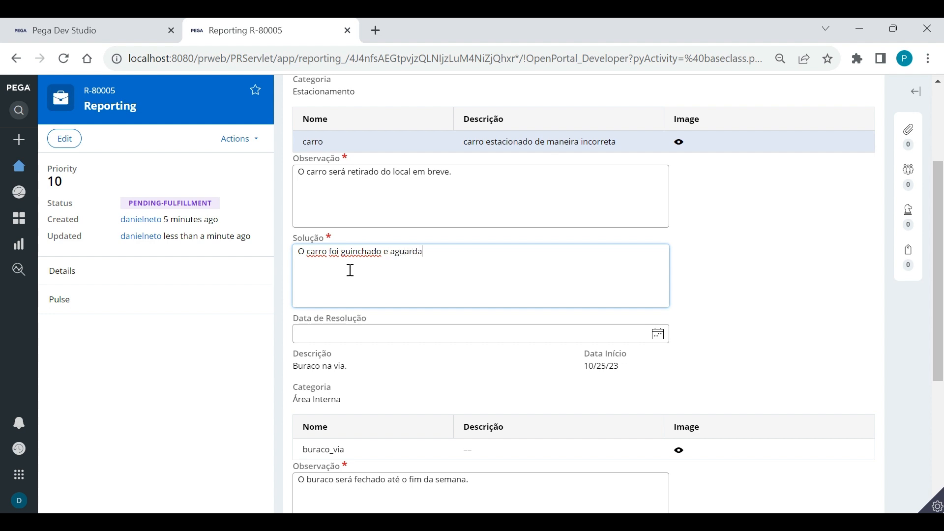
text(o retorno do proprietário.)
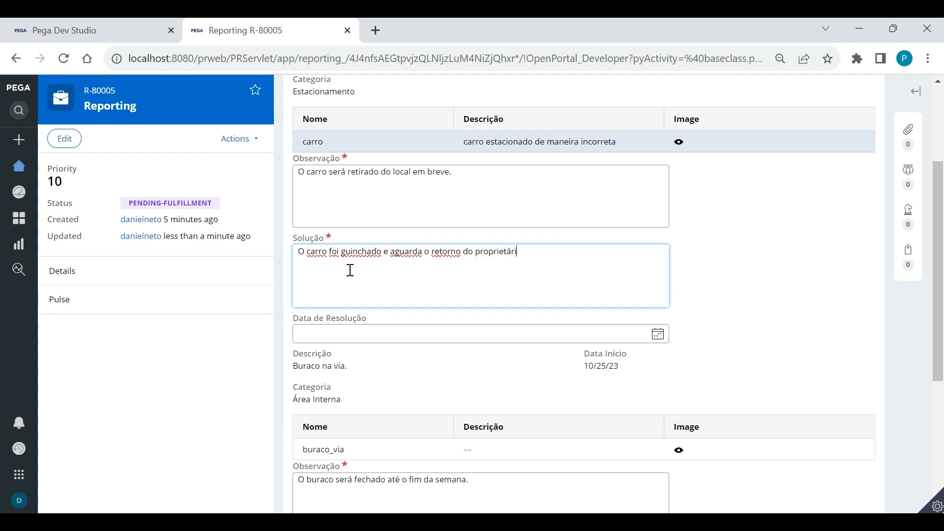
click(657, 334)
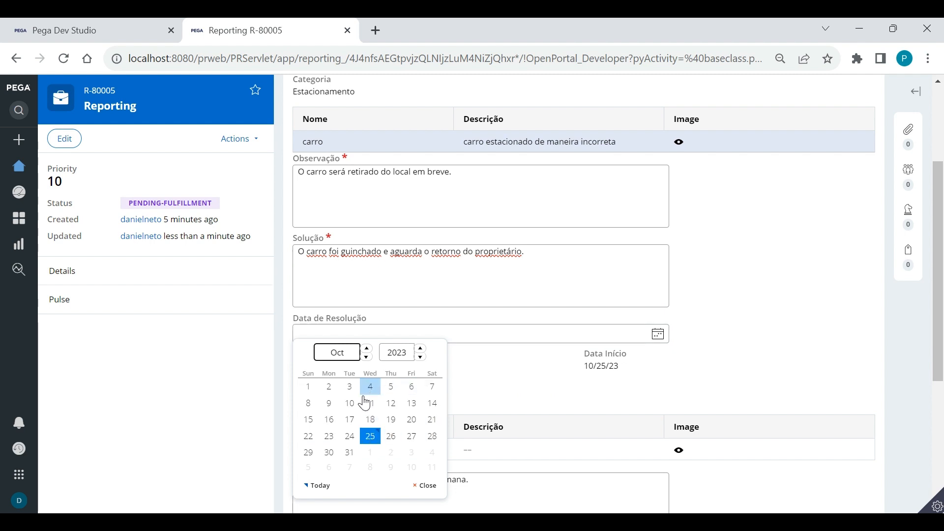
click(391, 436)
scroll(489, 347, down, 5)
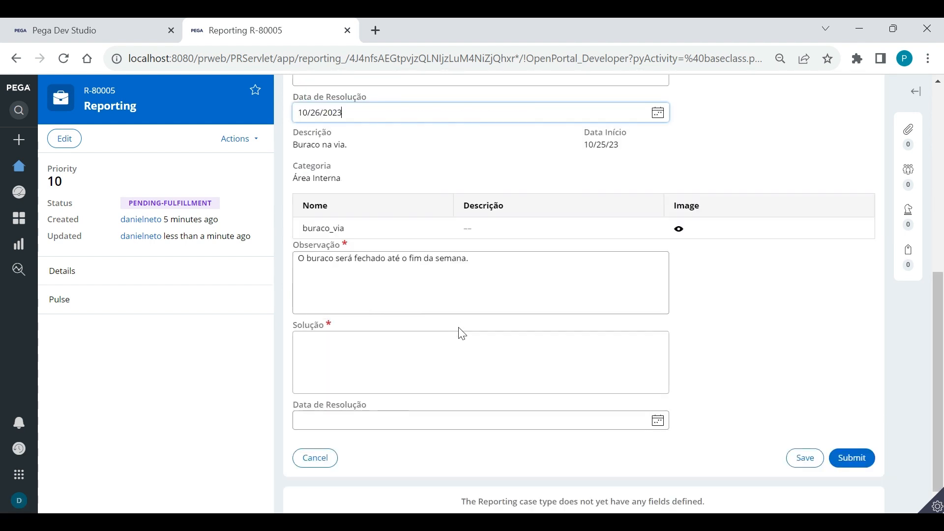
click(436, 352)
Record the pothole solution 'O buraco foi fechado efetivamente no tempo anterior ao tempo estimado' dated 10/27/2023
click(679, 229)
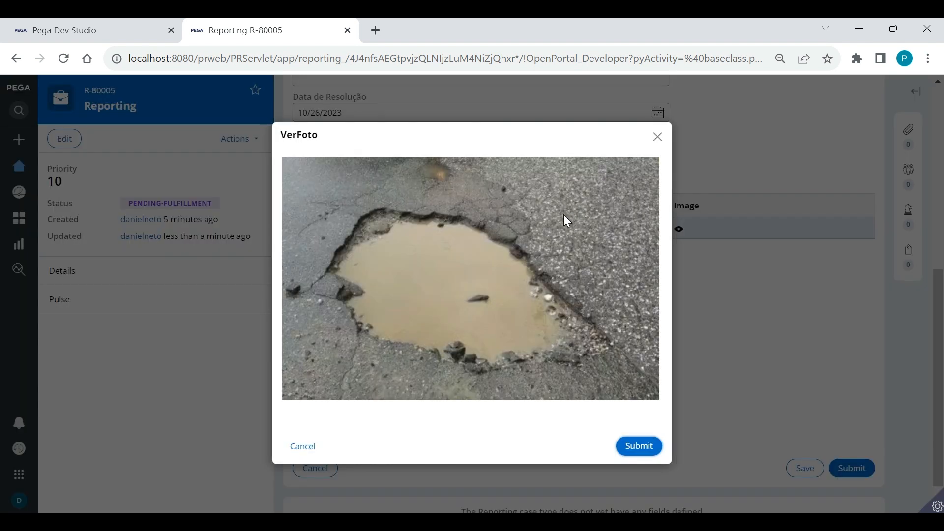
click(658, 138)
click(364, 358)
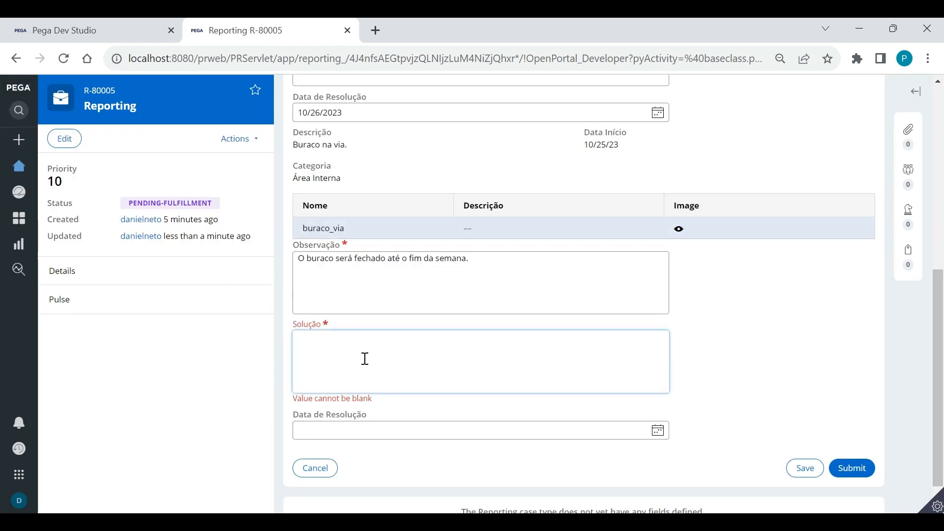
text(O buraco foi fechado efet)
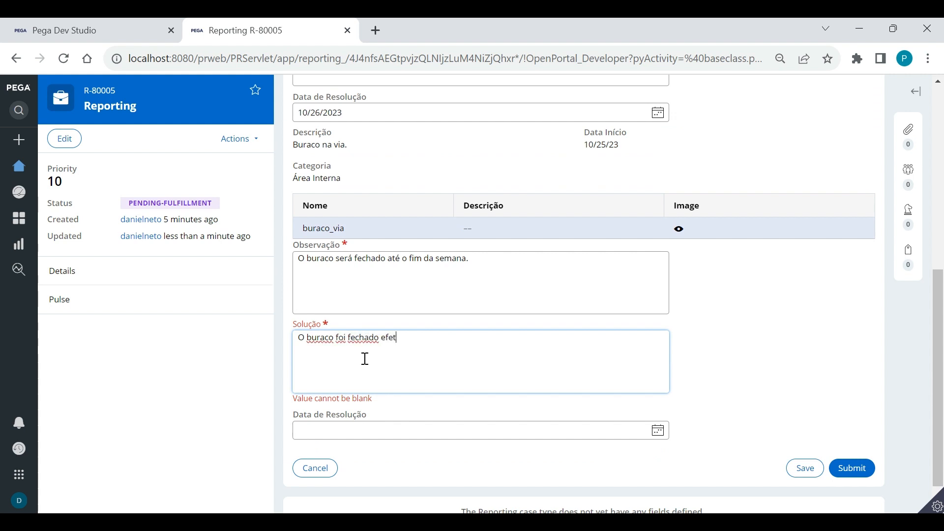
text(ivamente no tempo anterior q)
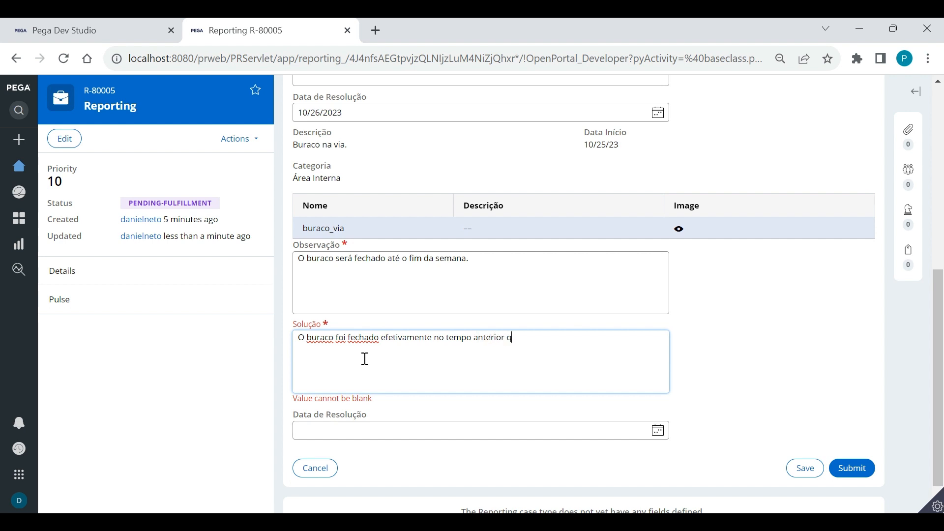
key(BackSpace)
text(ao tempo estimado.)
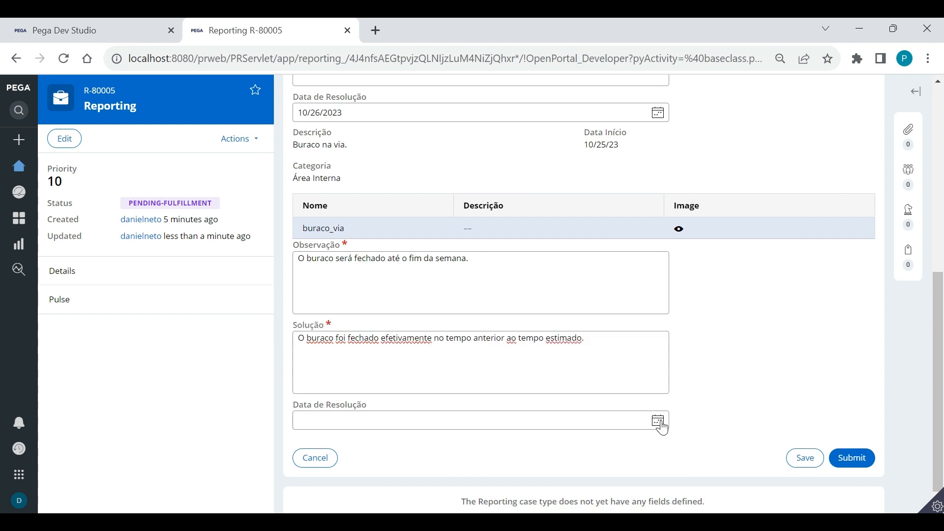
click(657, 420)
click(412, 351)
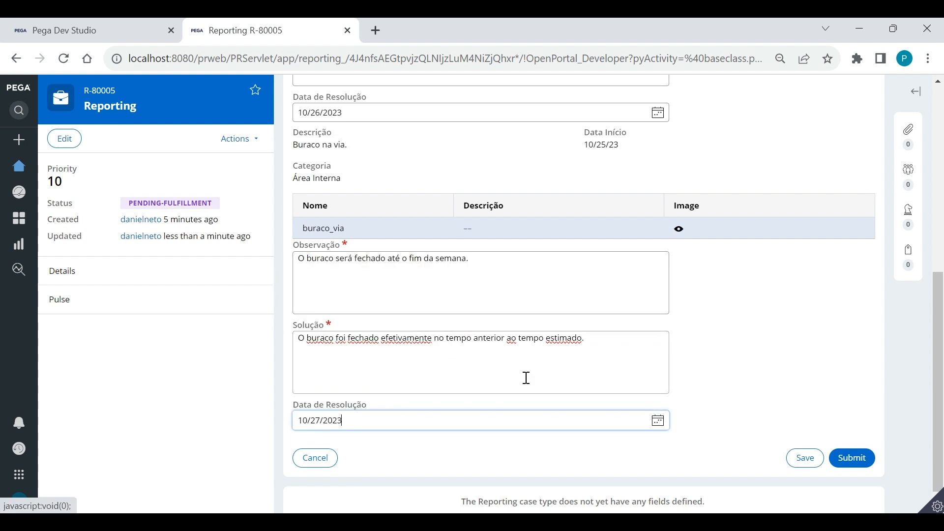
click(627, 365)
click(769, 328)
scroll(769, 328, up, 7)
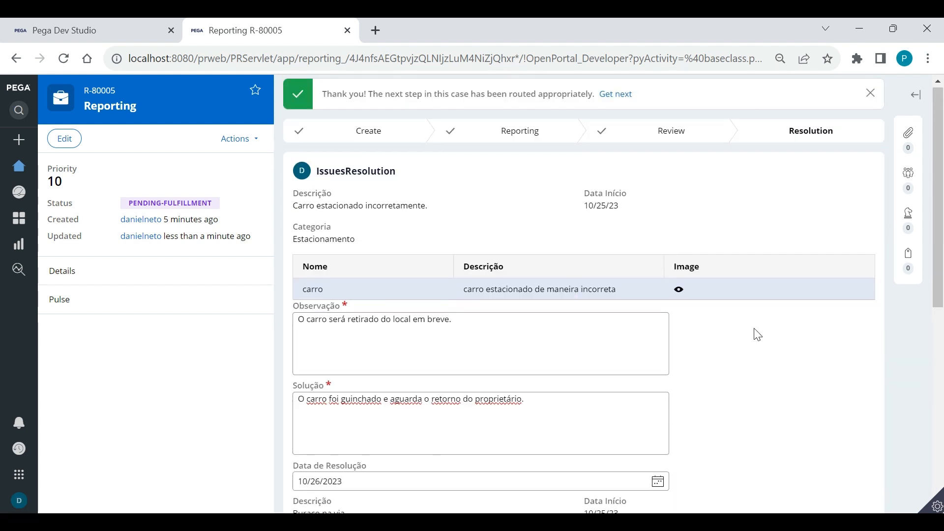
Submit the Resolution form to close case R-80005
scroll(563, 359, down, 8)
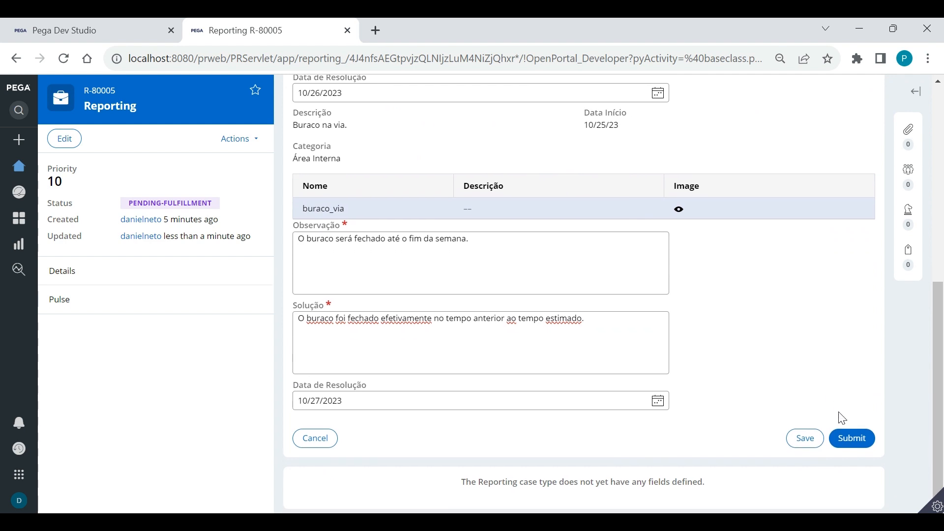
click(857, 443)
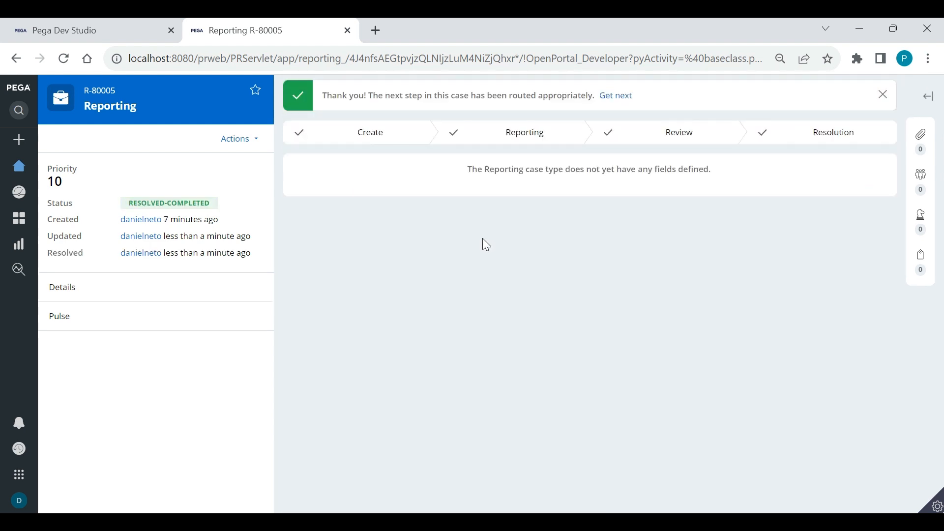